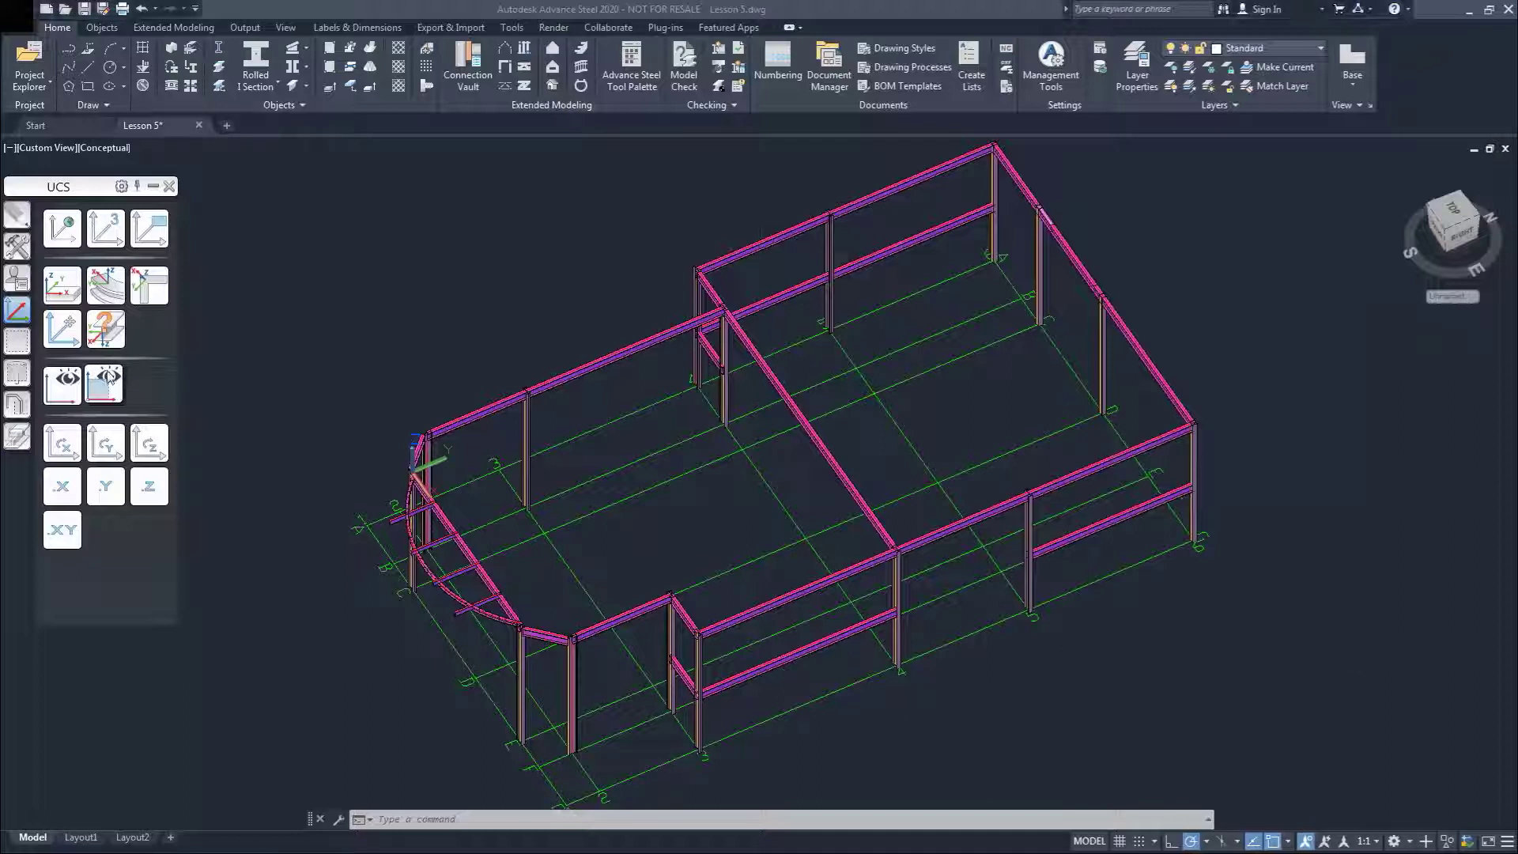
Step: Move the UCS origin to the base of column G4 and rotate the UCS about X and Y into the wall plane towards column G5
{"action": "left_click", "coordinate": [68, 340]}
{"action": "scroll", "coordinate": [817, 712], "scroll_direction": "up", "scroll_amount": 3}
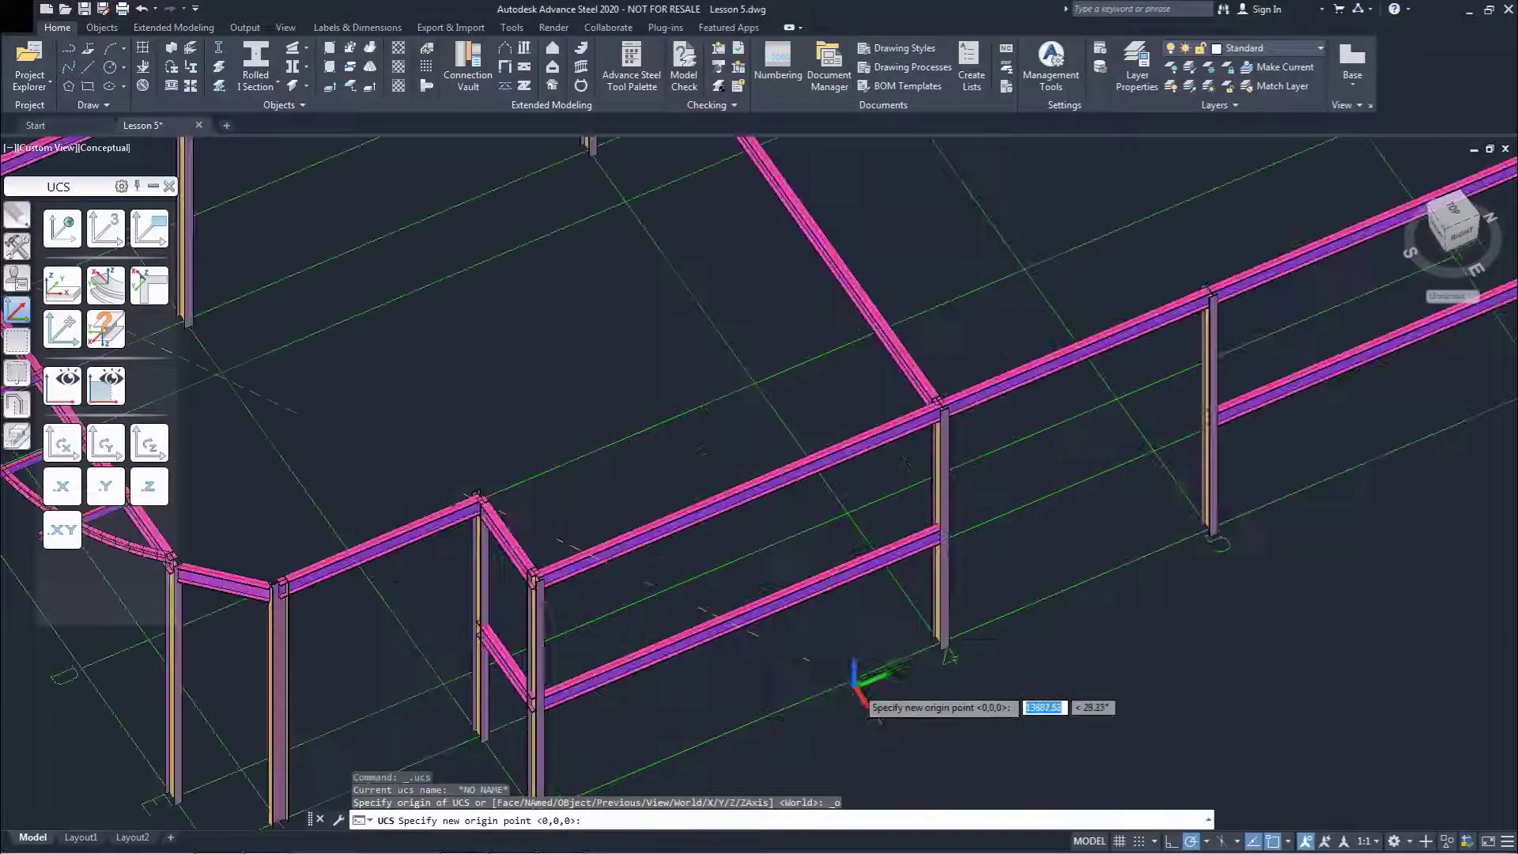
{"action": "scroll", "coordinate": [870, 656], "scroll_direction": "up", "scroll_amount": 3}
{"action": "scroll", "coordinate": [816, 651], "scroll_direction": "down", "scroll_amount": 3}
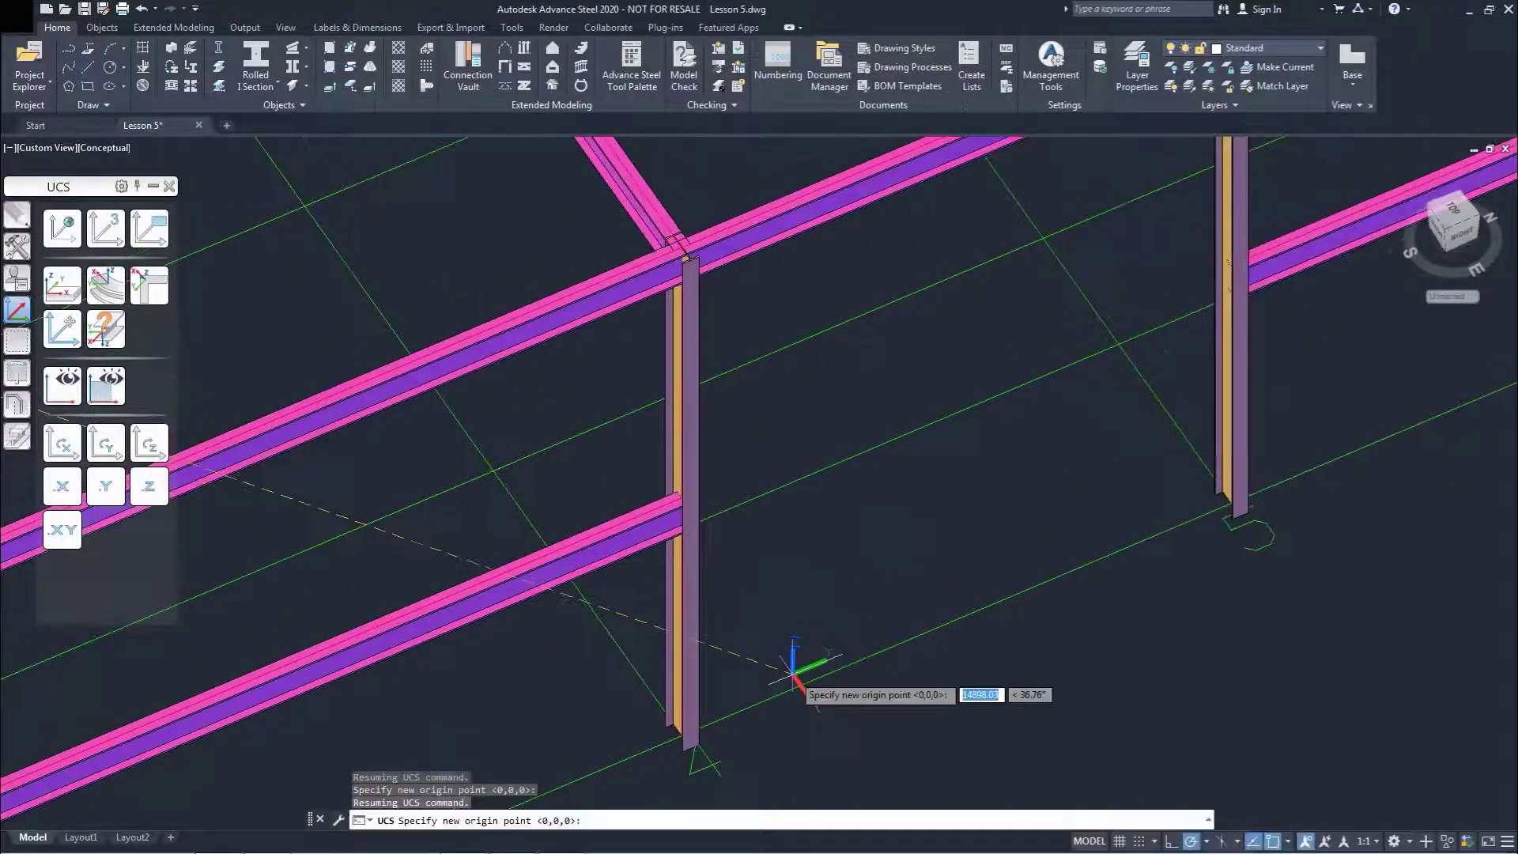
{"action": "scroll", "coordinate": [786, 644], "scroll_direction": "down", "scroll_amount": 3}
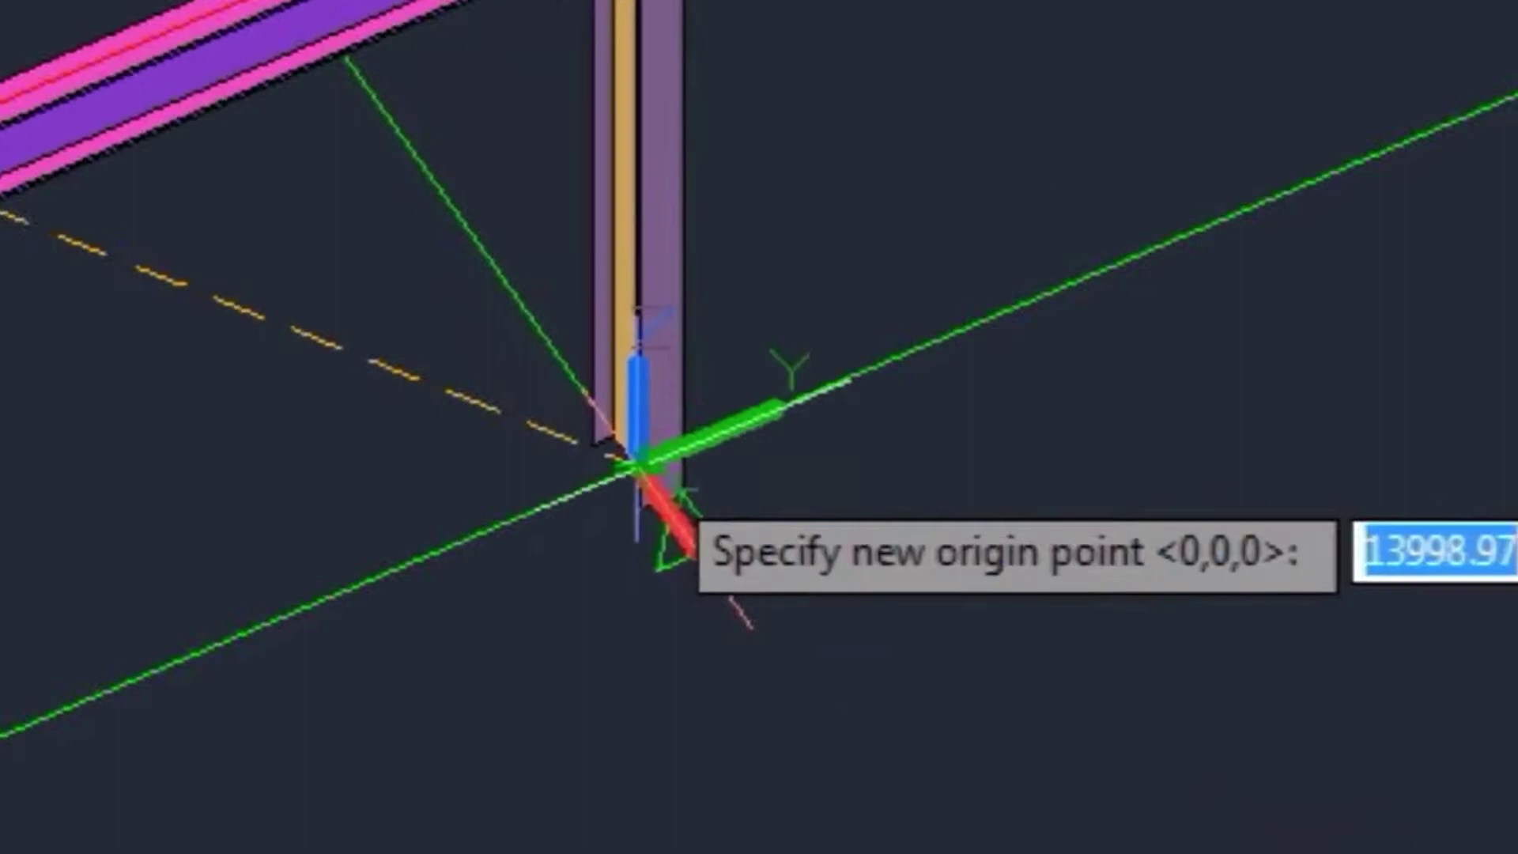
{"action": "left_click", "coordinate": [640, 463]}
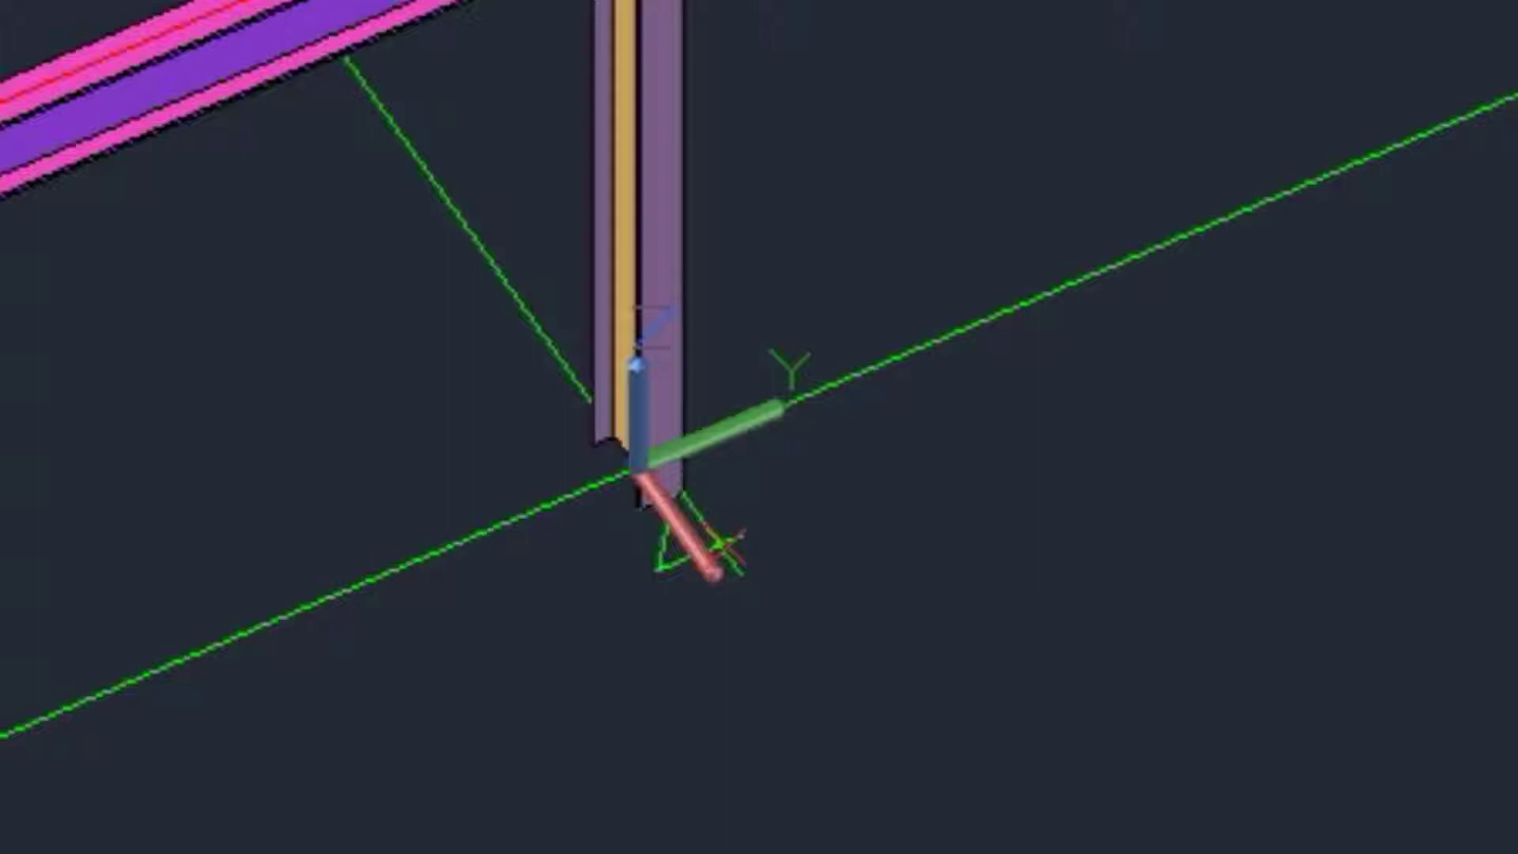
{"action": "key", "text": "Return"}
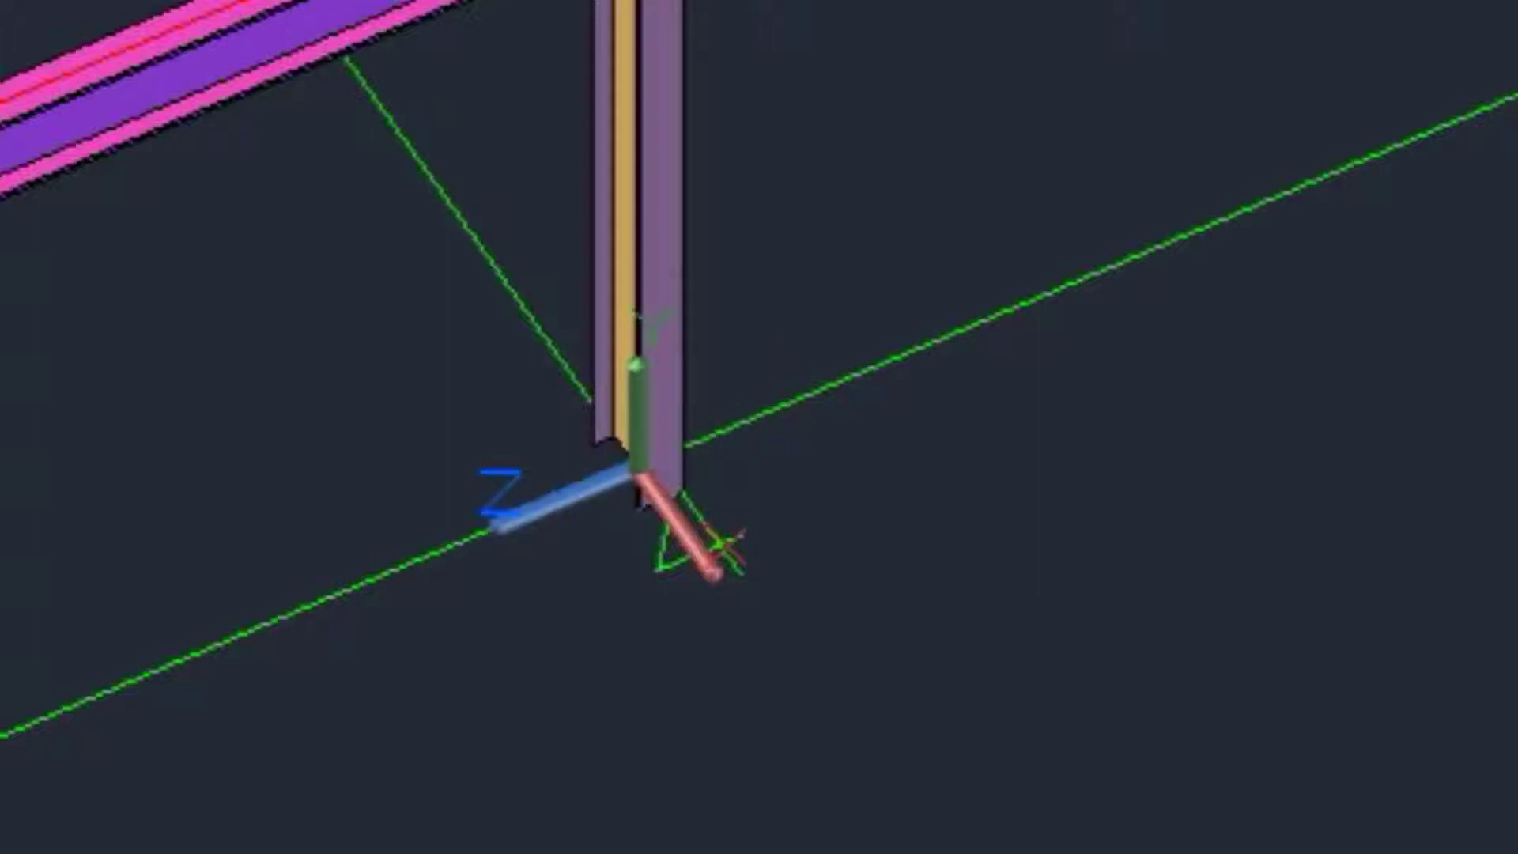
{"action": "key", "text": "Return"}
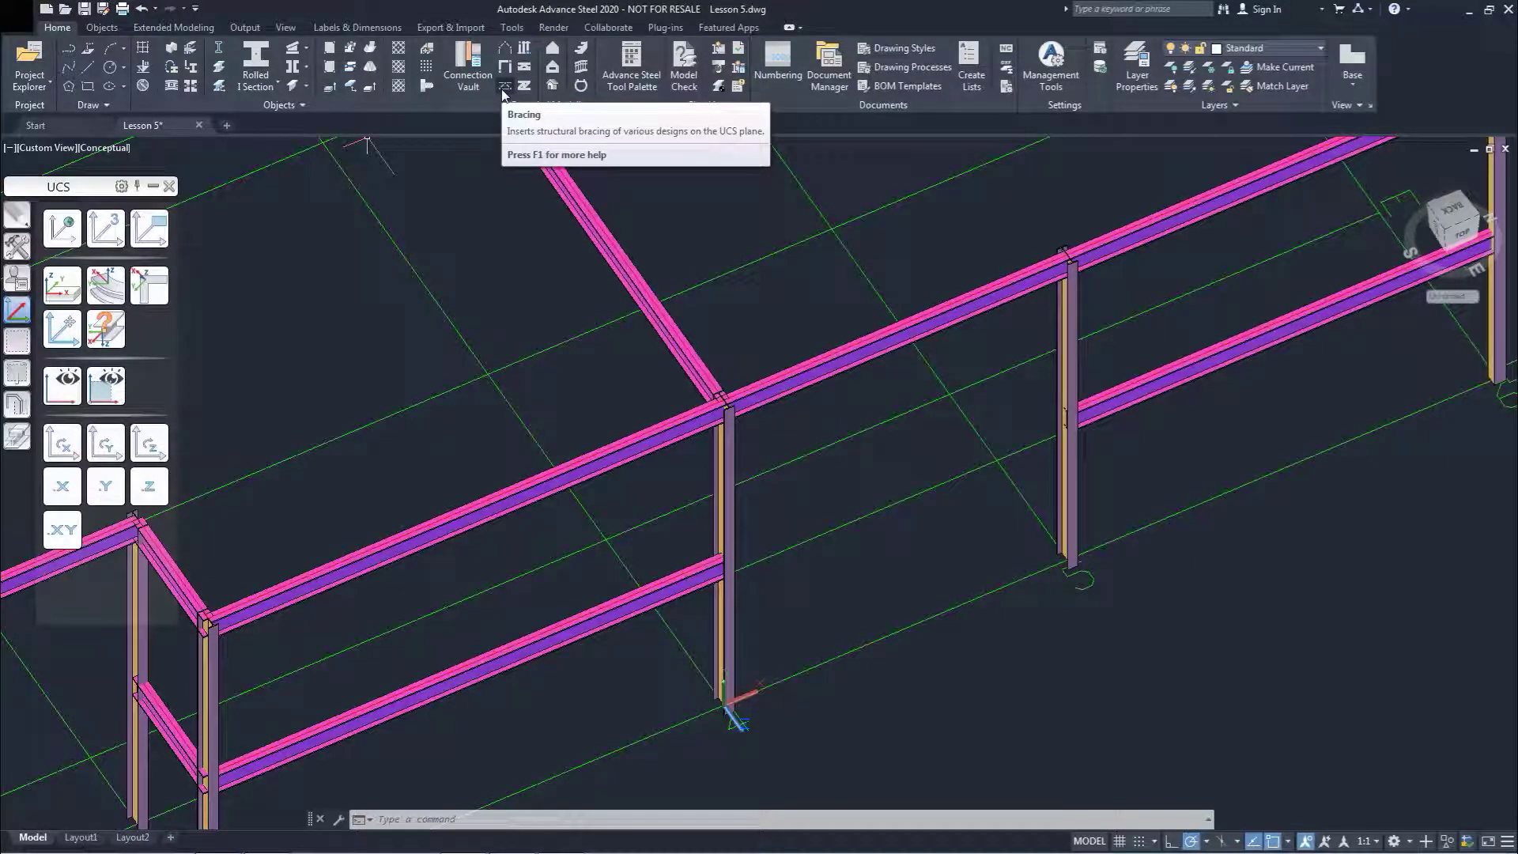
Step: Insert a structural bracing from the base of column G4 to the top of column G5
{"action": "left_click", "coordinate": [503, 89]}
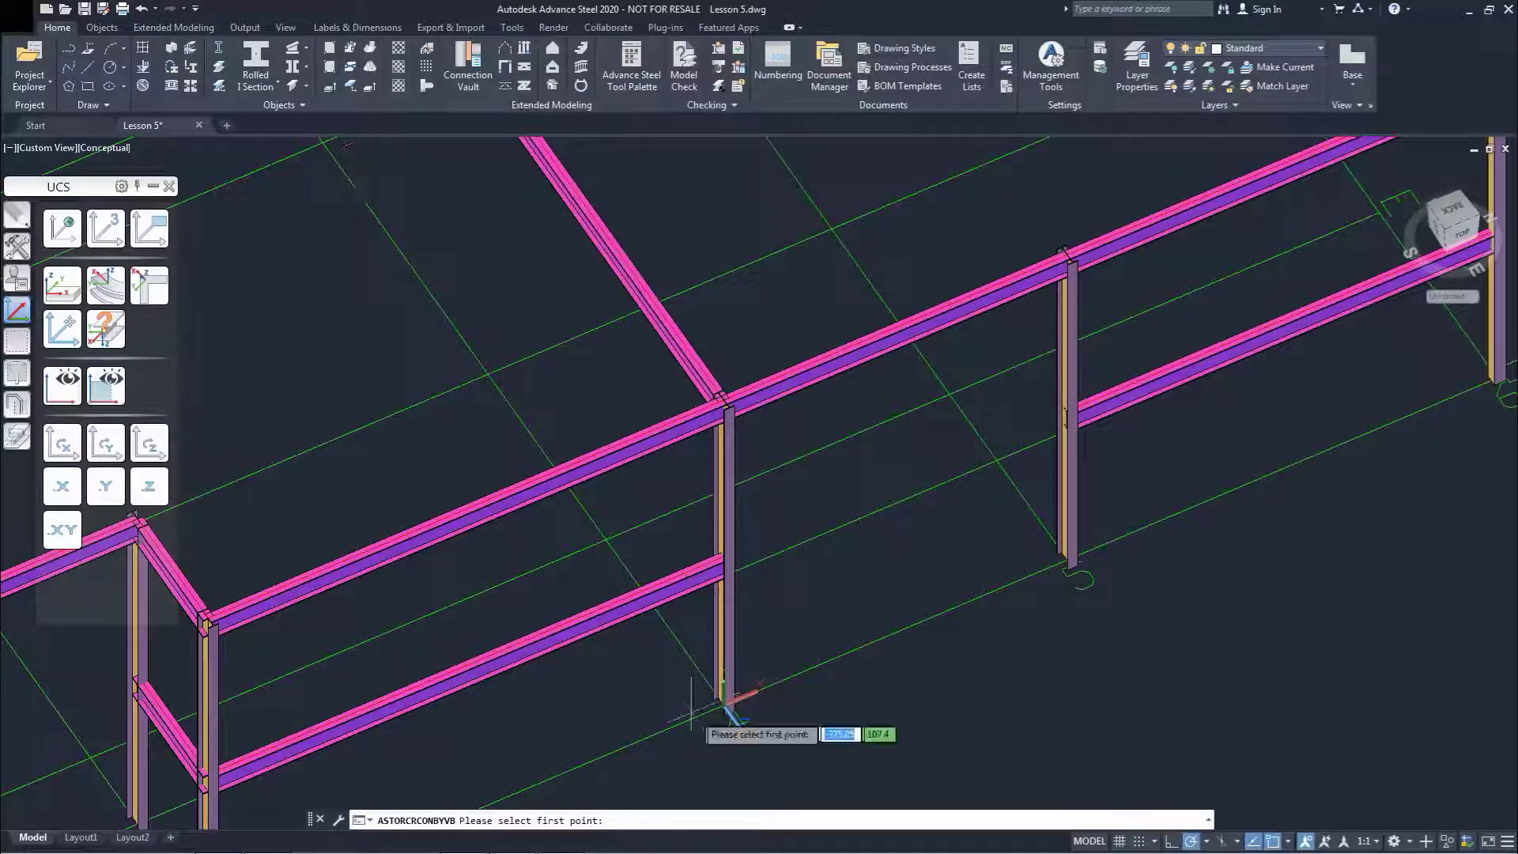
{"action": "left_click", "coordinate": [725, 703]}
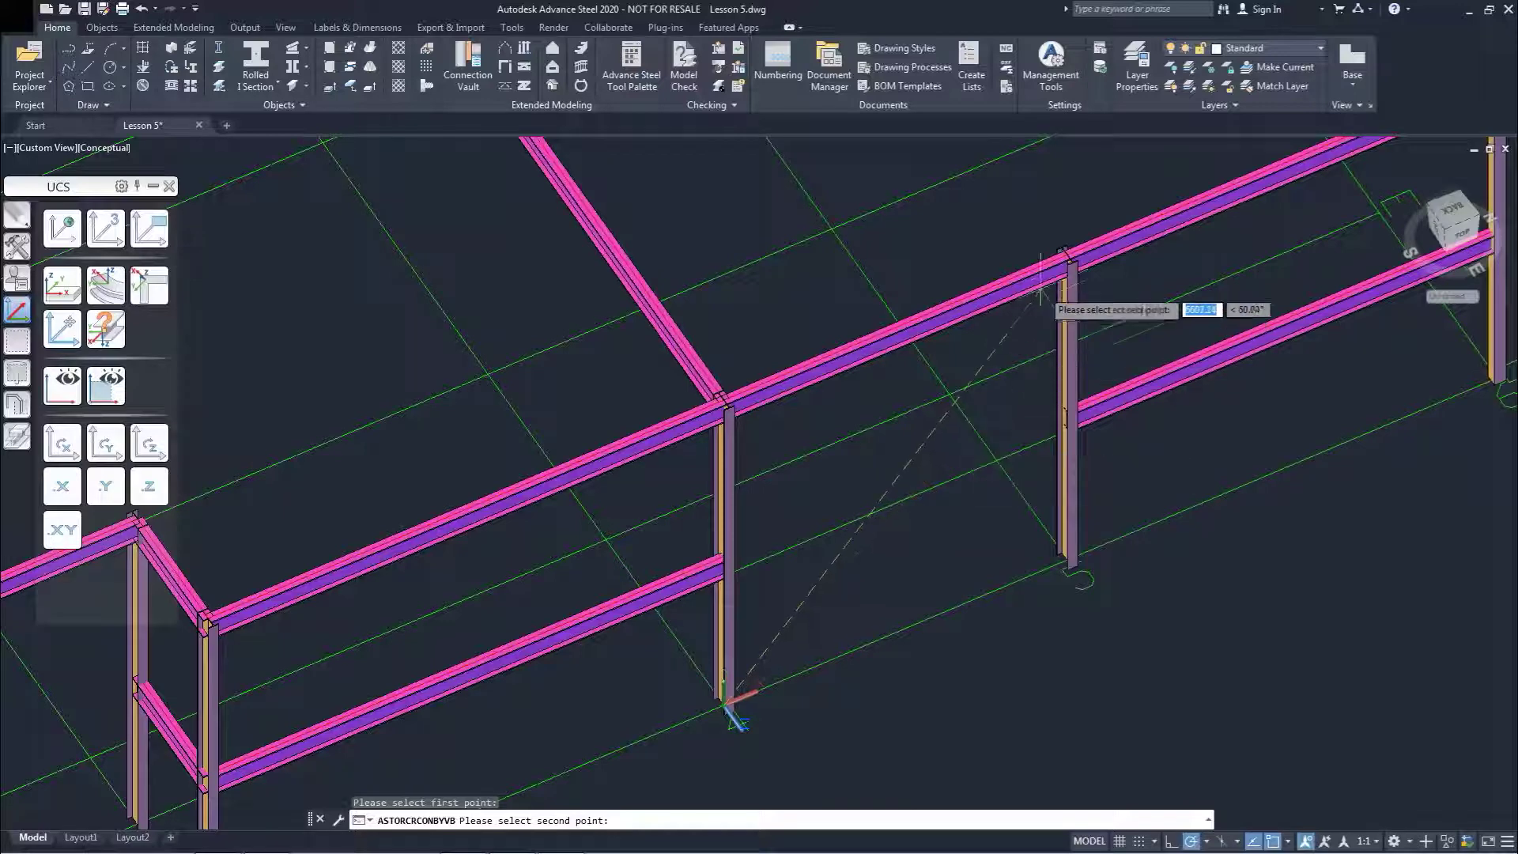
{"action": "left_click", "coordinate": [1066, 253]}
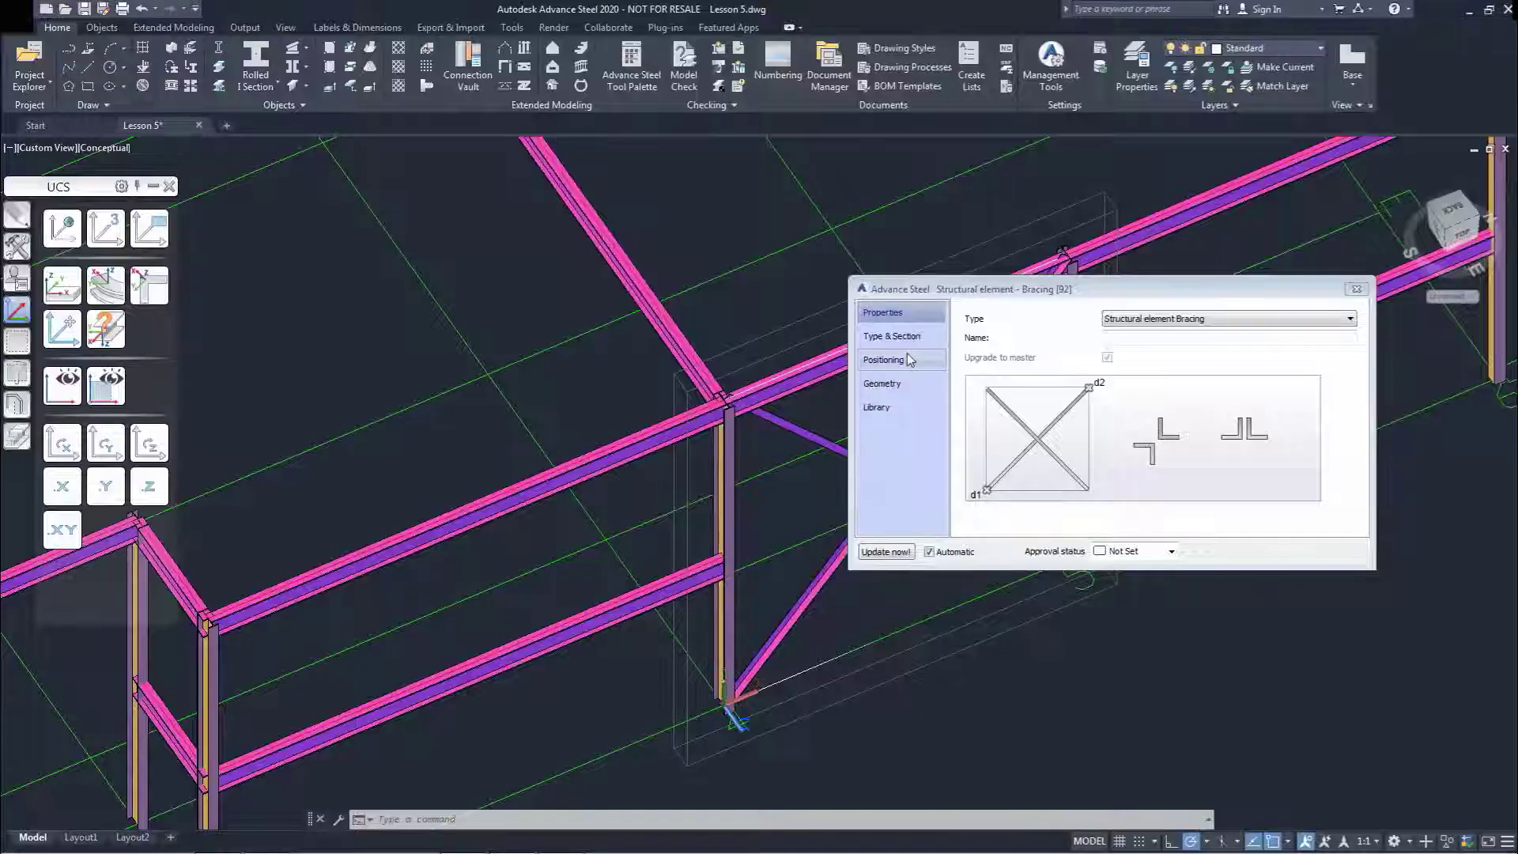
Step: Set the bracing's member split to Diagonal 1 and its section to Flat FL100X10
{"action": "left_click", "coordinate": [892, 336]}
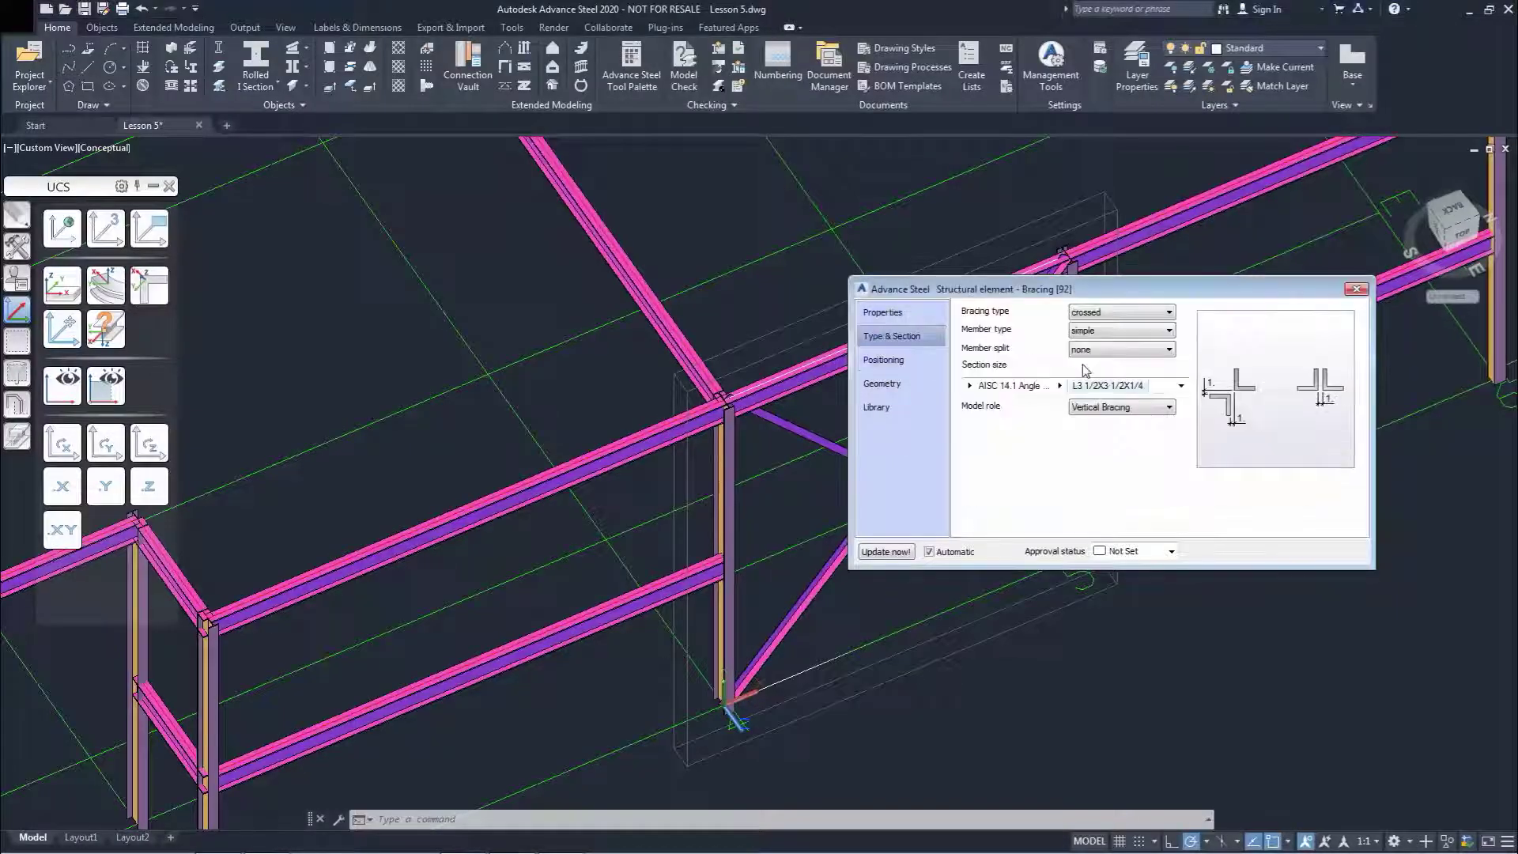
{"action": "left_click", "coordinate": [1115, 349]}
{"action": "left_click", "coordinate": [1092, 374]}
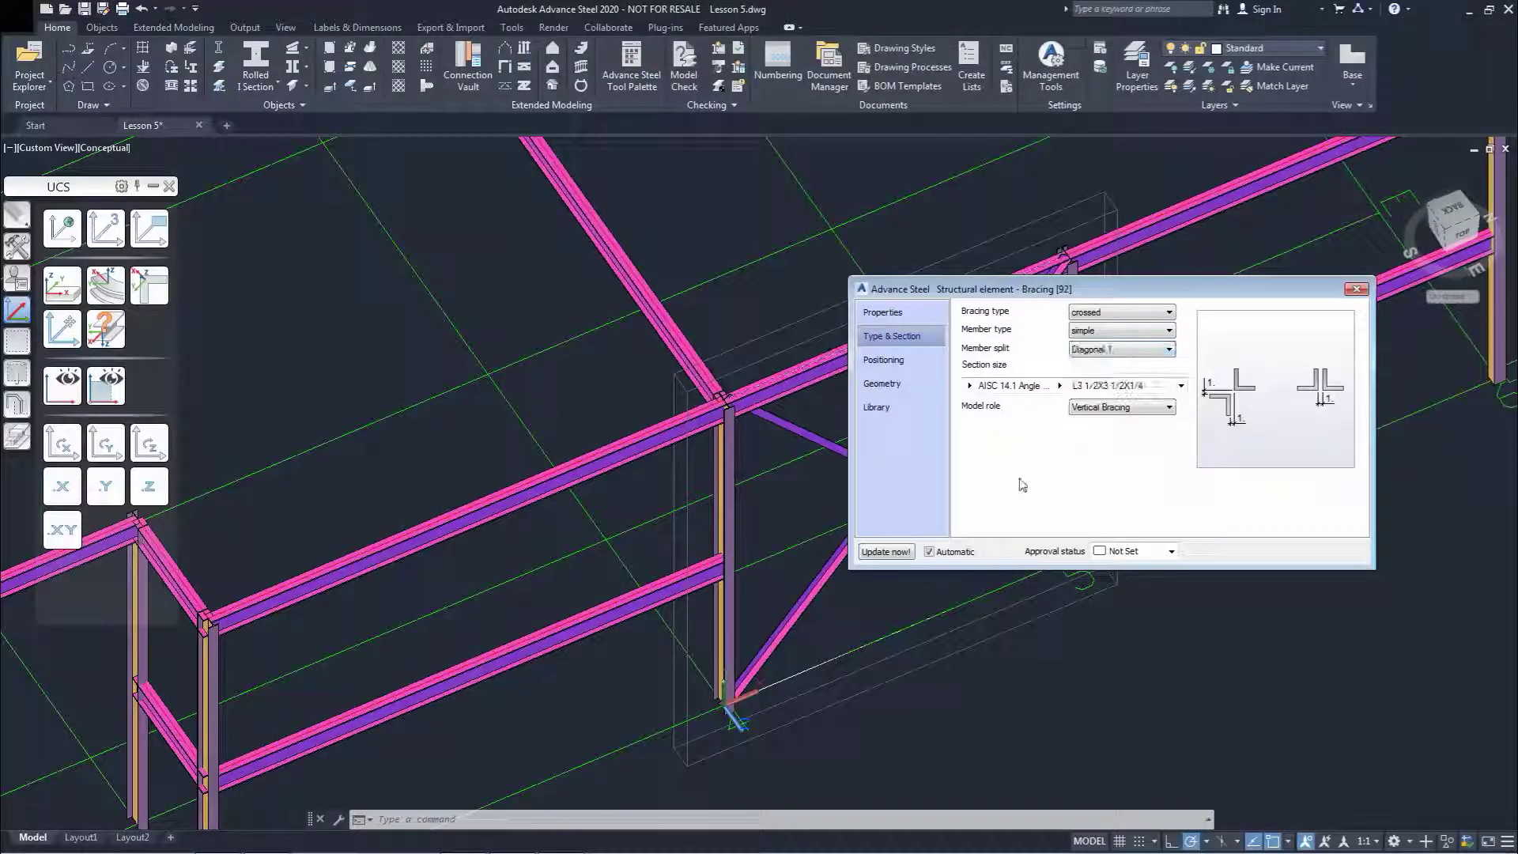
{"action": "left_click", "coordinate": [970, 385]}
{"action": "left_click", "coordinate": [1050, 729]}
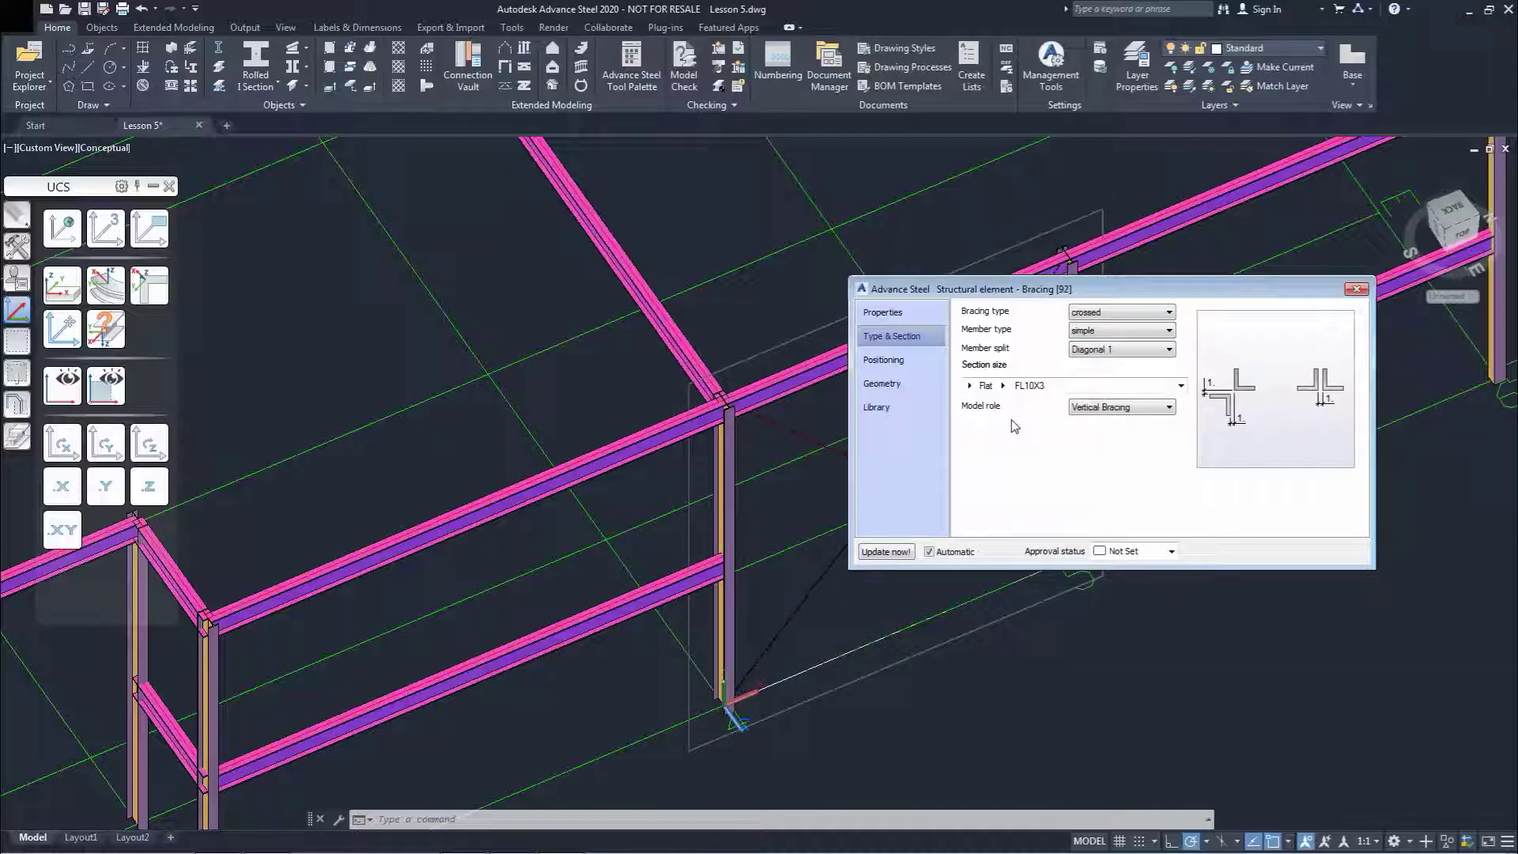
{"action": "left_click", "coordinate": [1004, 386]}
{"action": "left_click_drag", "start_coordinate": [1095, 473], "coordinate": [1095, 493]}
{"action": "left_click", "coordinate": [1058, 613]}
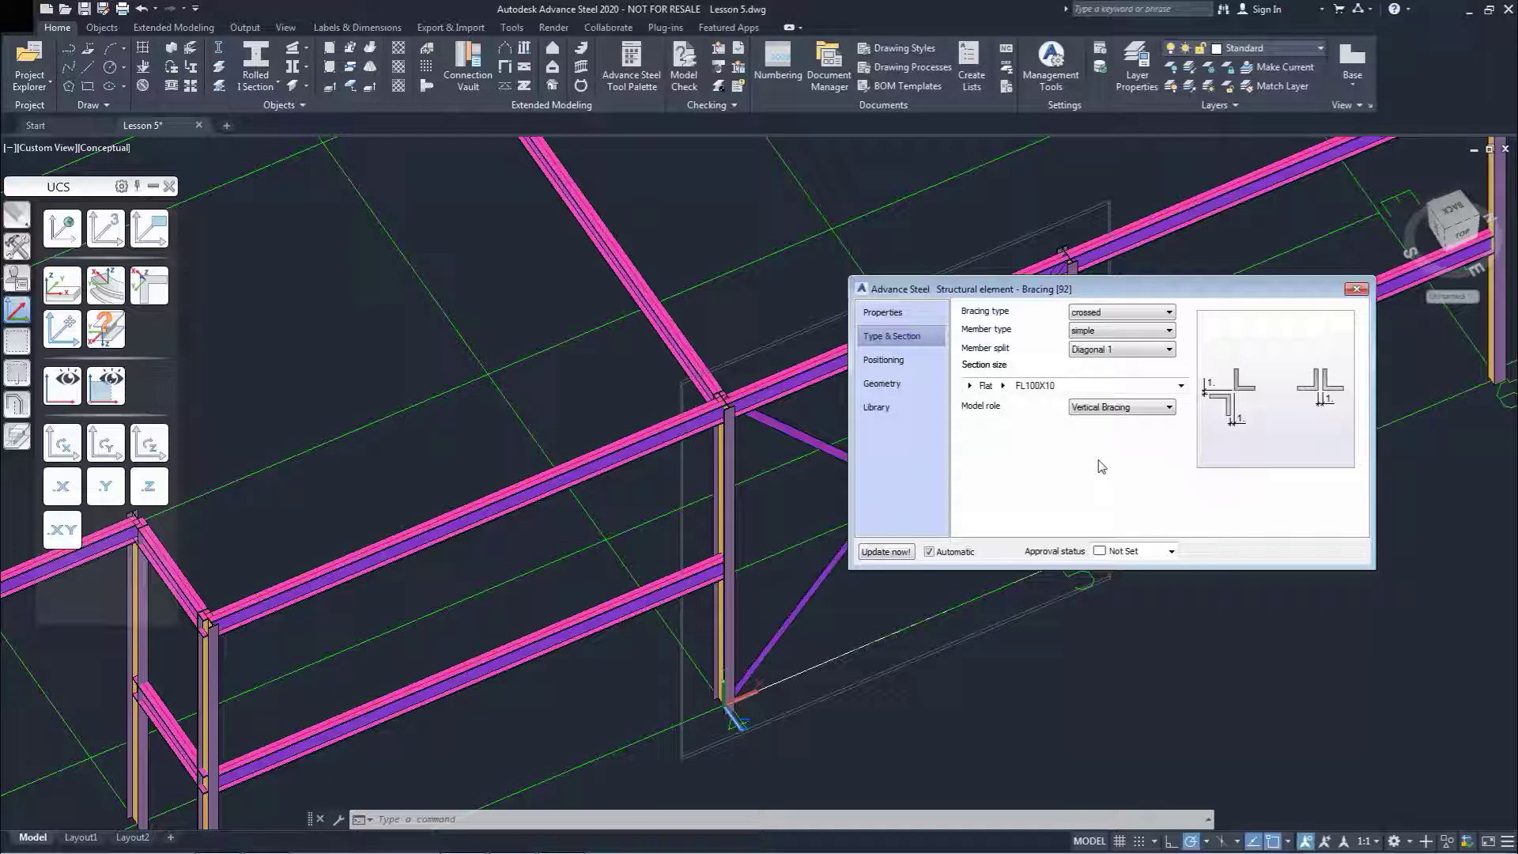
Step: Set the bracing's offset from top to 120 and finish its settings
{"action": "left_click", "coordinate": [913, 383]}
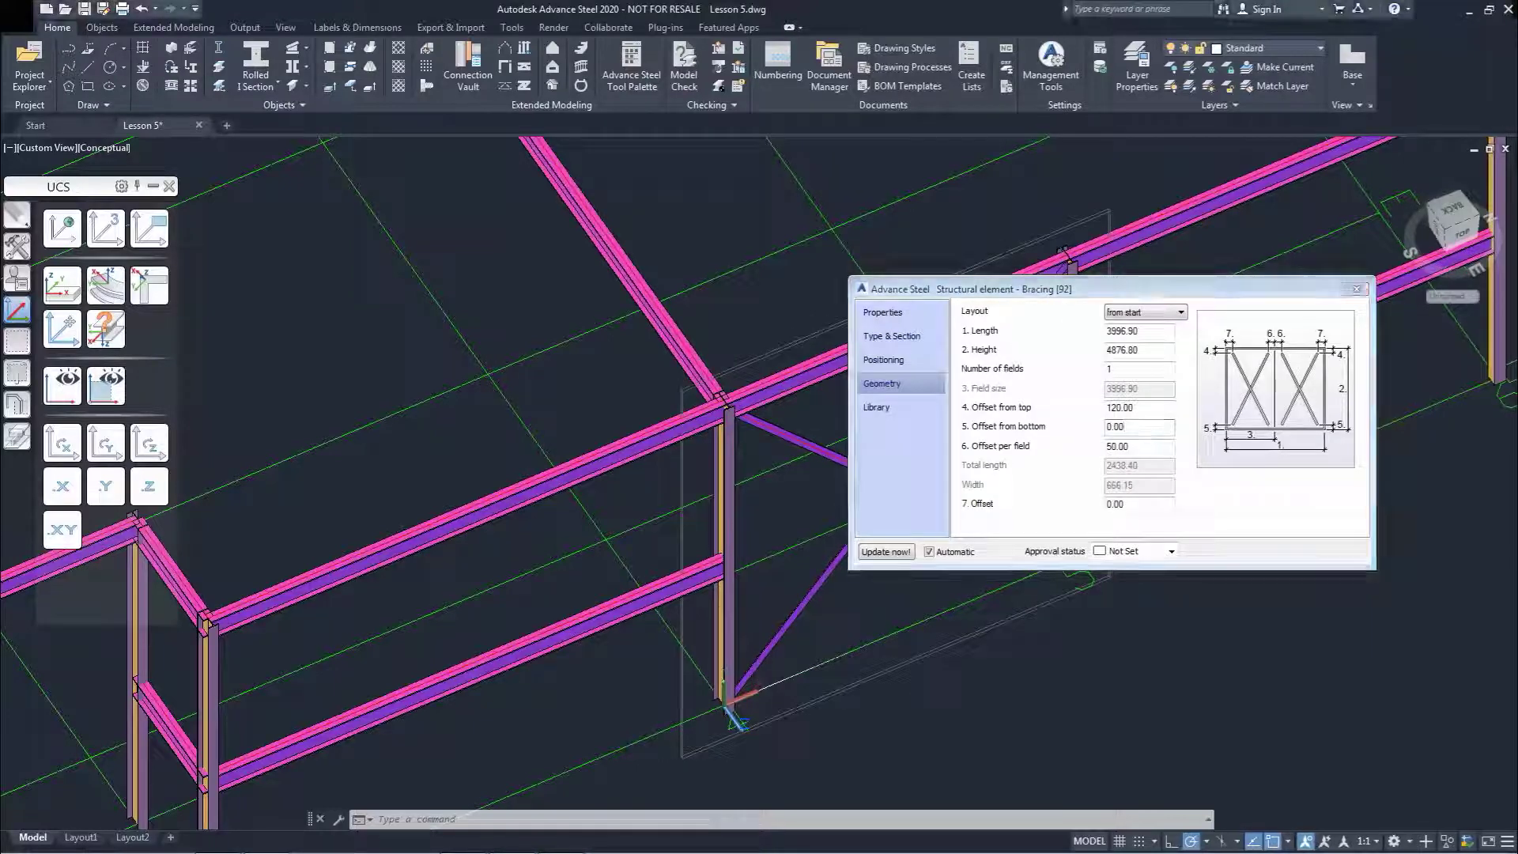
{"action": "left_click", "coordinate": [1357, 290]}
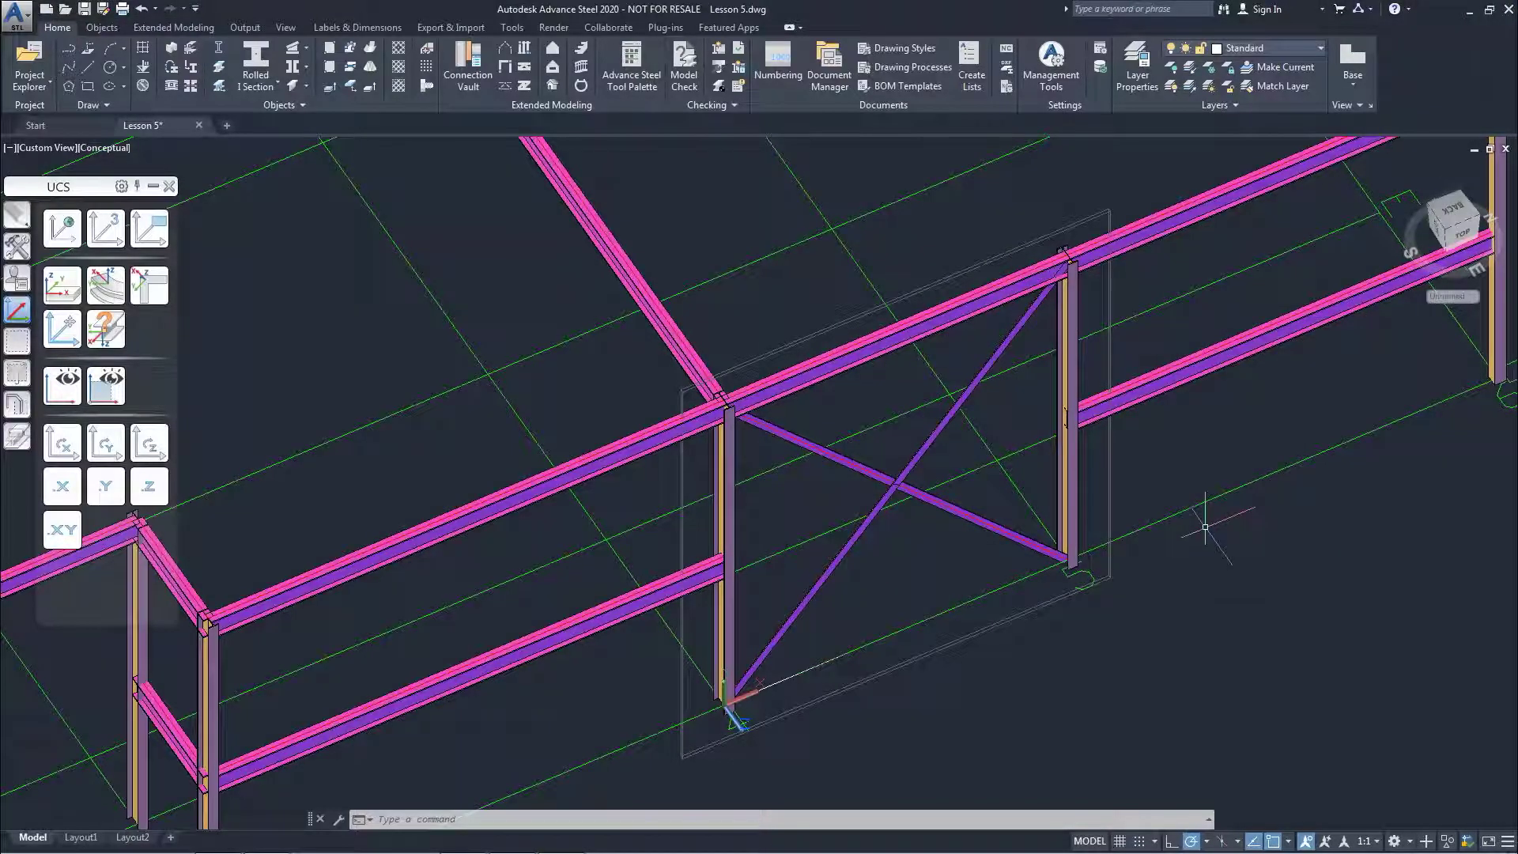
Step: Reset the UCS to World and place its origin at the base of column B4 on the opposite side of the frame
{"action": "middle_click_drag", "start_coordinate": [1194, 549], "coordinate": [1200, 555], "text": "shift"}
{"action": "middle_click", "coordinate": [1194, 556]}
{"action": "middle_click", "coordinate": [1194, 556]}
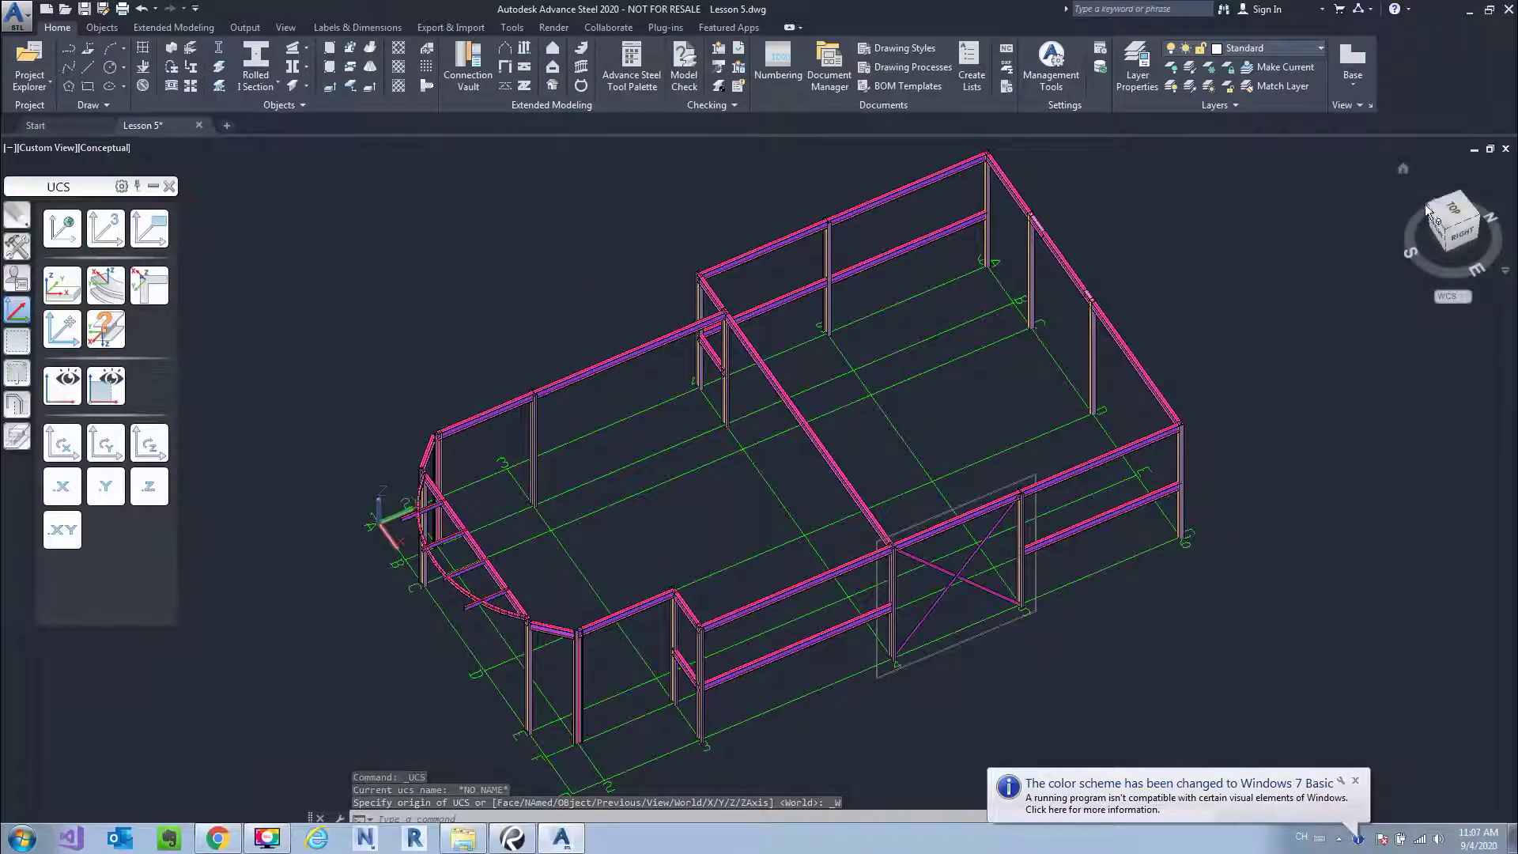
{"action": "left_click", "coordinate": [1431, 207]}
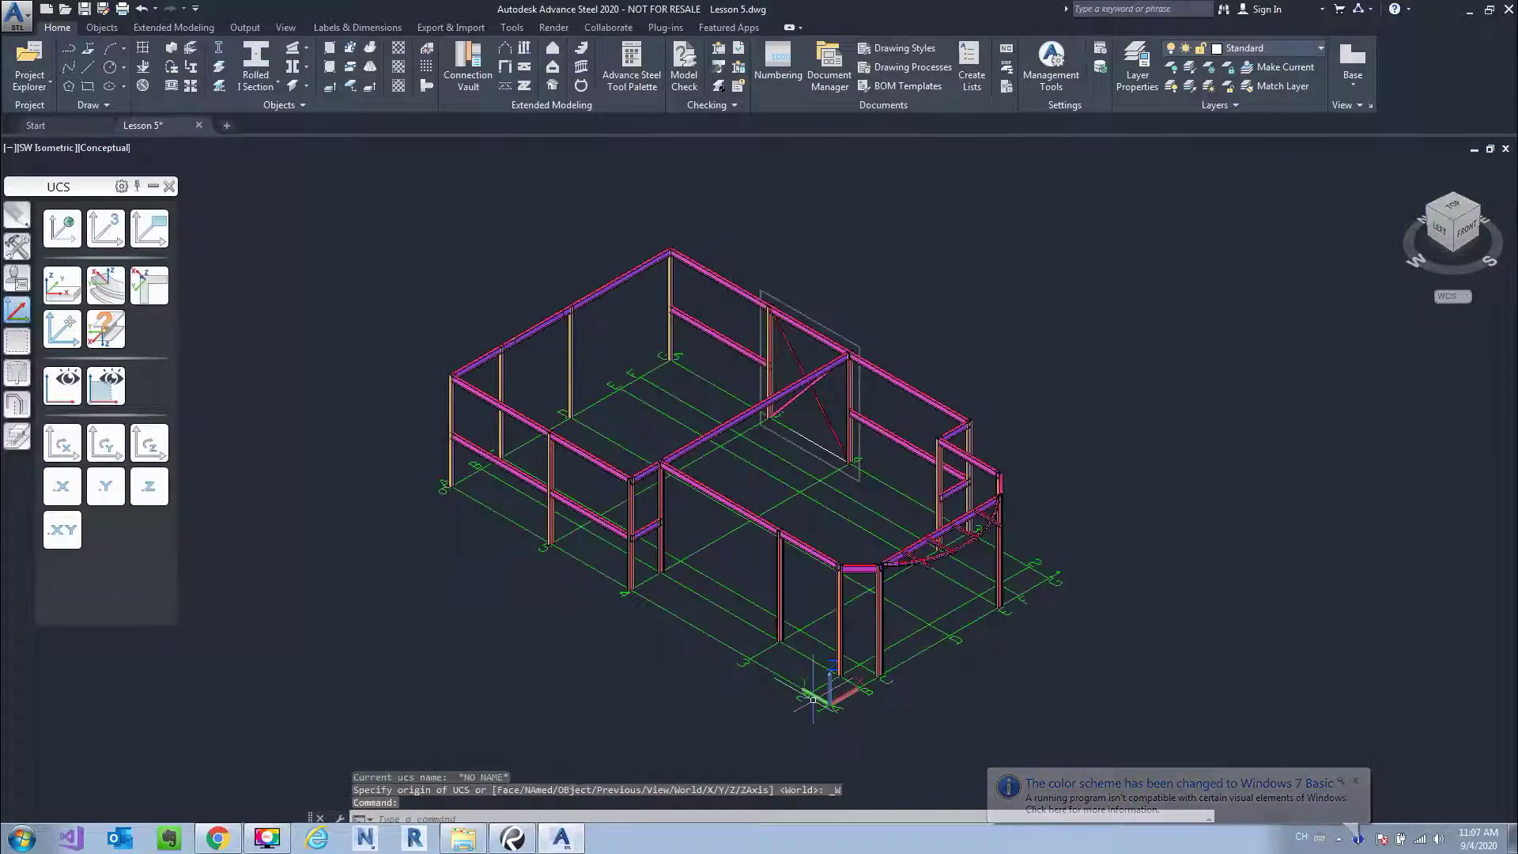
{"action": "scroll", "coordinate": [749, 573], "scroll_direction": "up", "scroll_amount": 5}
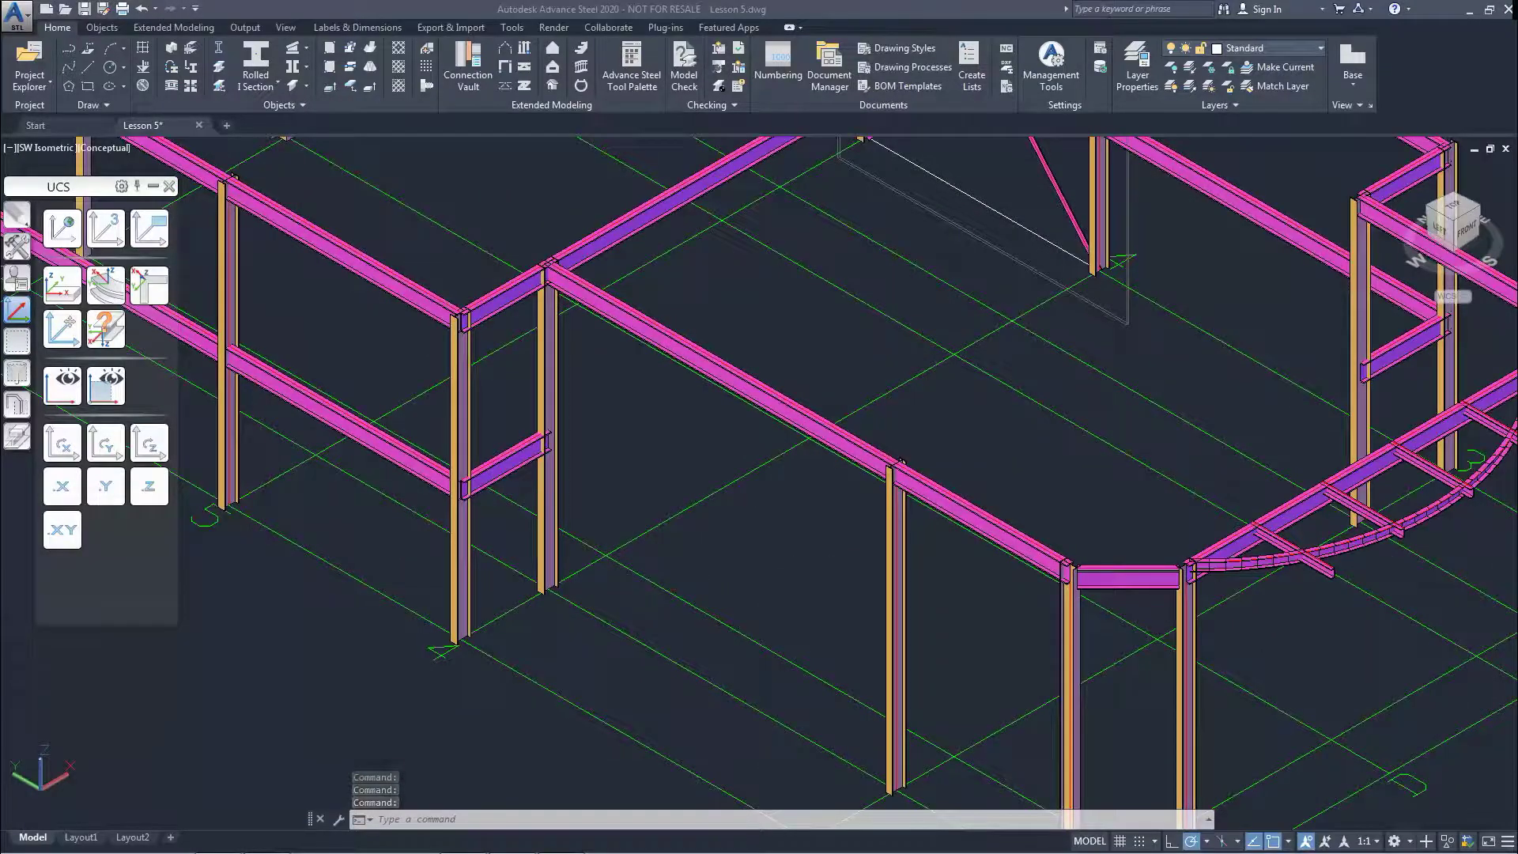
{"action": "left_click", "coordinate": [73, 344]}
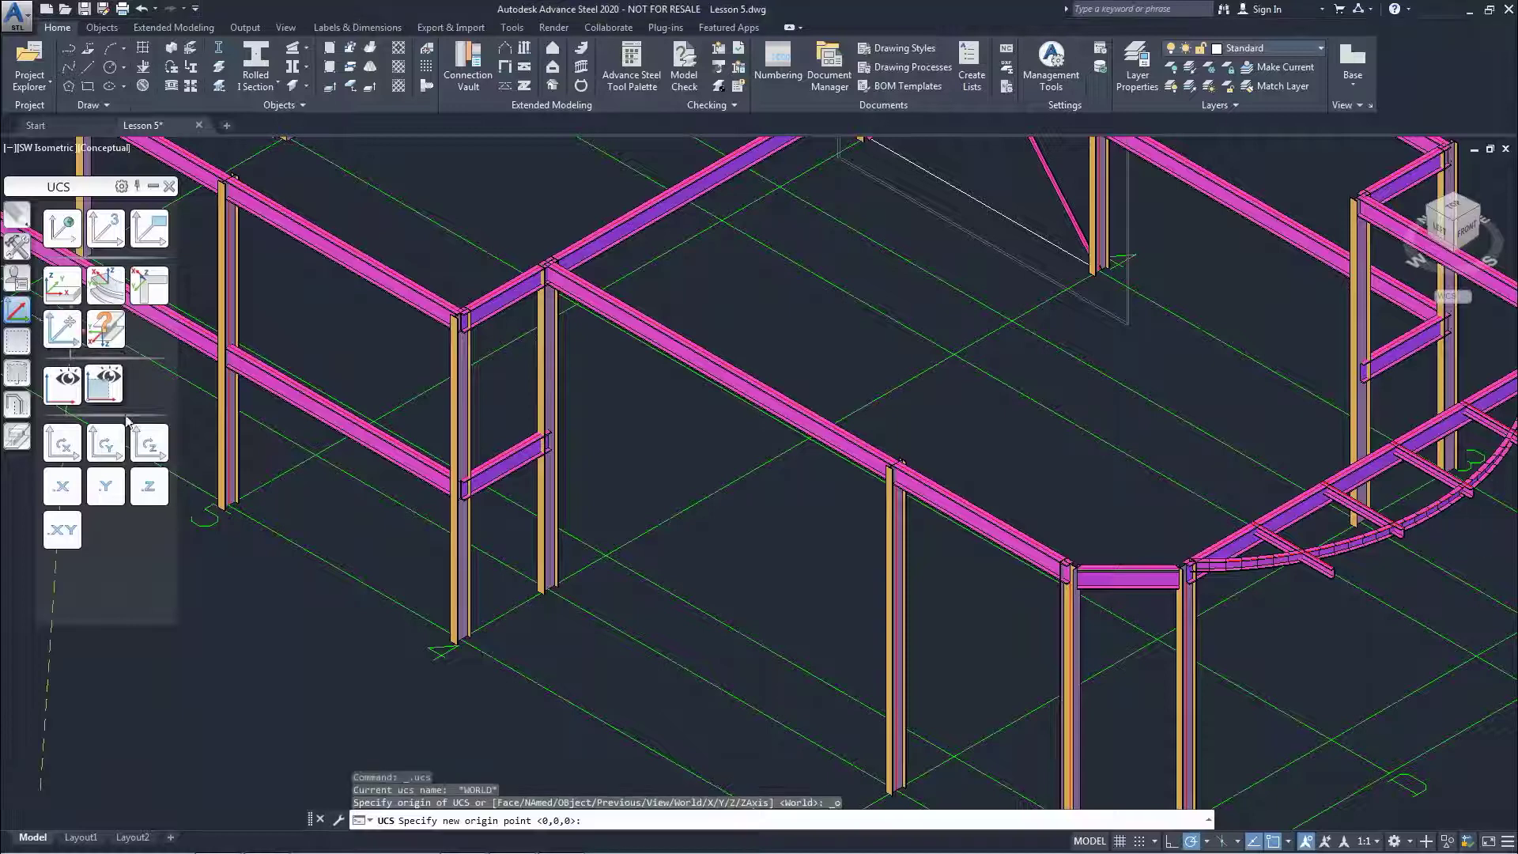
{"action": "left_click", "coordinate": [548, 589]}
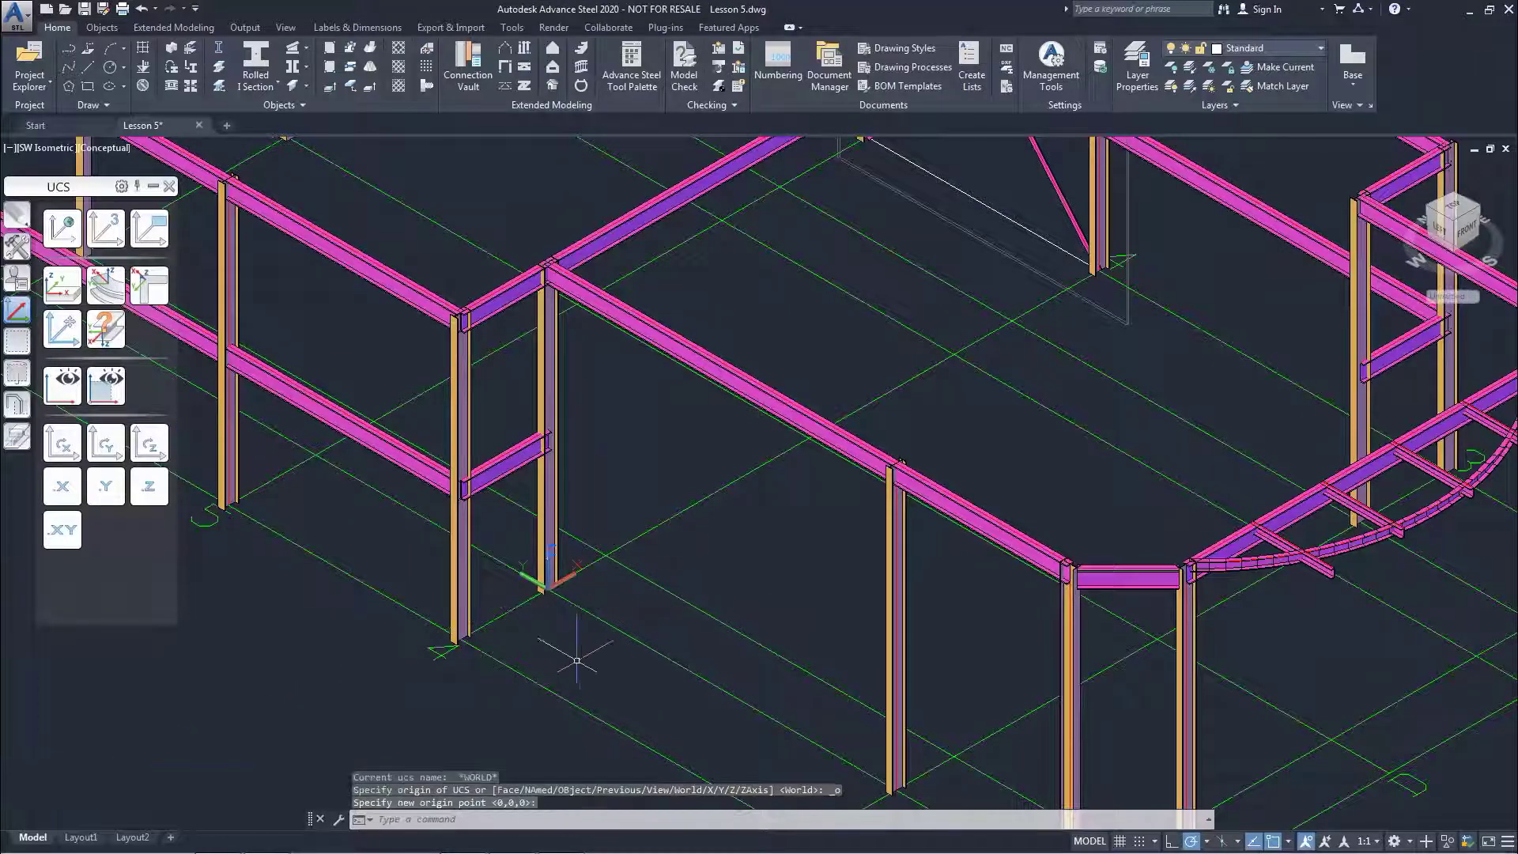
Step: Rotate the UCS once about X and three times about Y so its XY plane follows the wall towards column B3
{"action": "left_click", "coordinate": [78, 450]}
{"action": "left_click", "coordinate": [106, 447]}
{"action": "left_click", "coordinate": [106, 447]}
{"action": "left_click", "coordinate": [106, 446]}
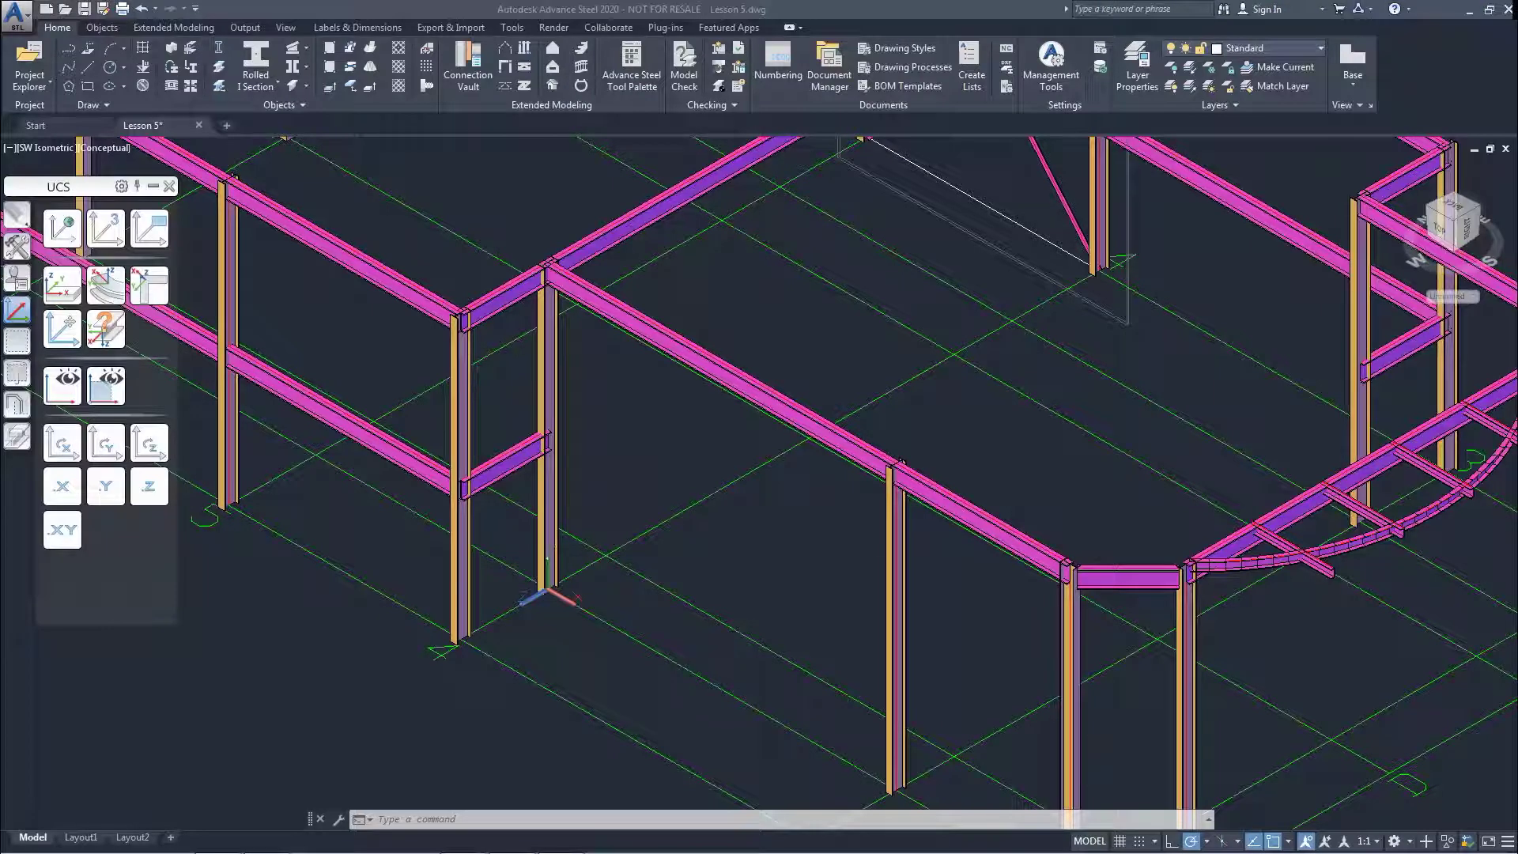
Step: Insert a structural bracing from the base of column B4 to the top of column B3
{"action": "left_click", "coordinate": [510, 90]}
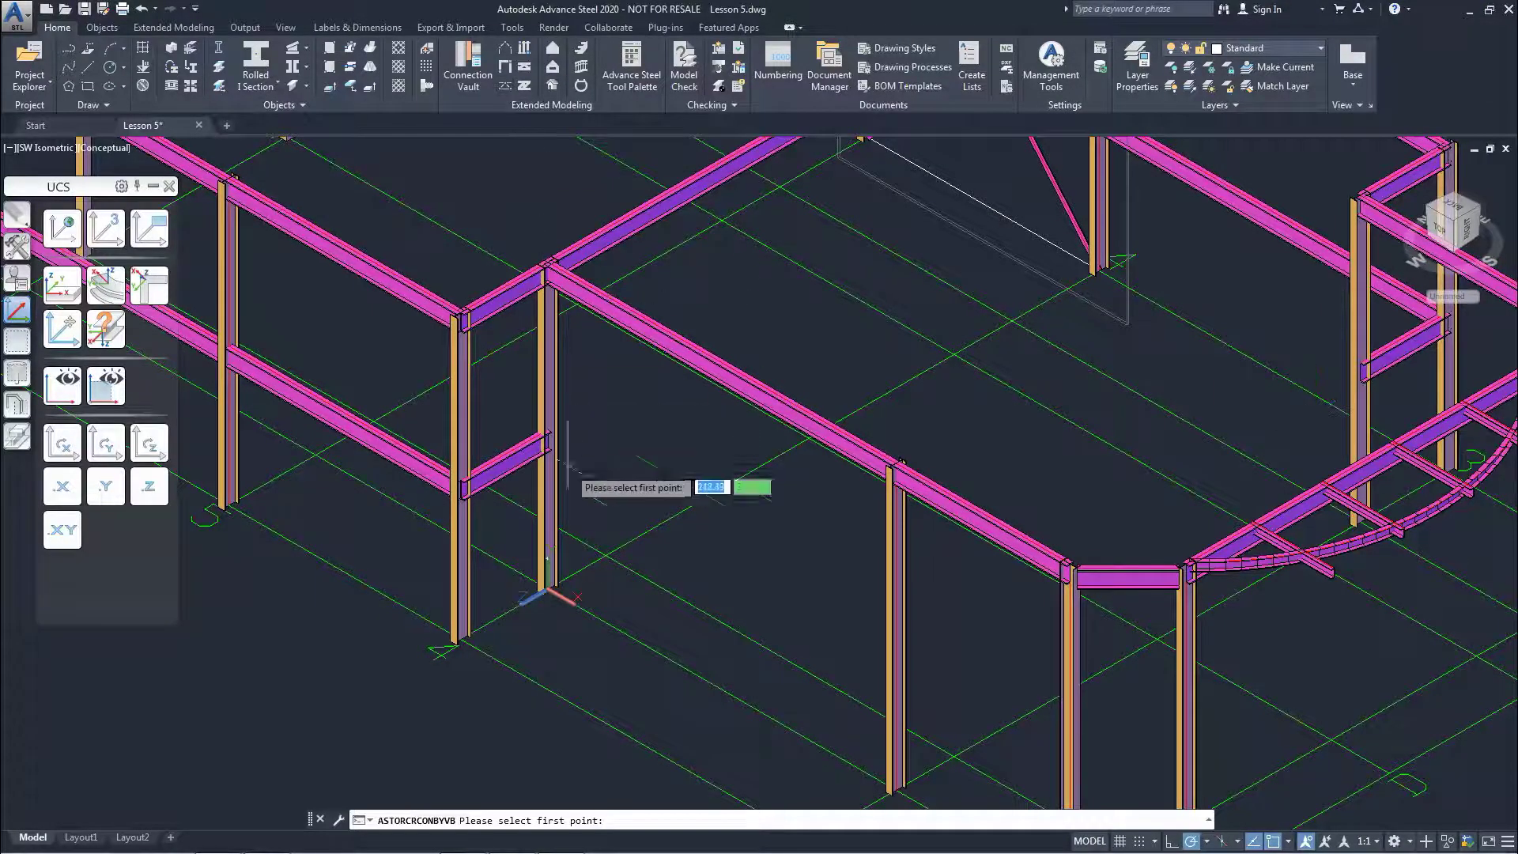
{"action": "left_click", "coordinate": [548, 592]}
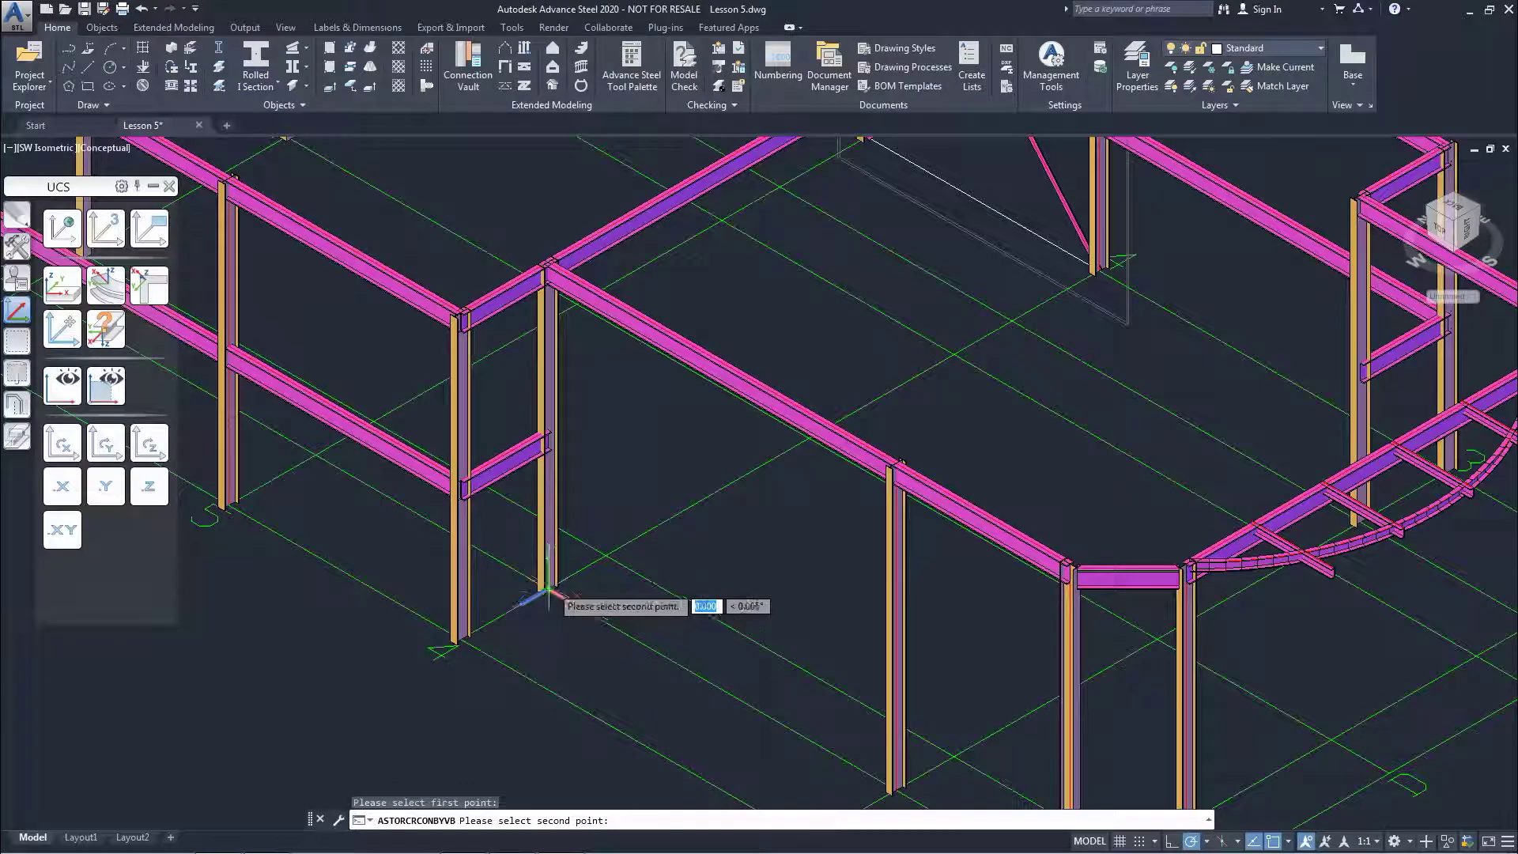
{"action": "left_click", "coordinate": [895, 465]}
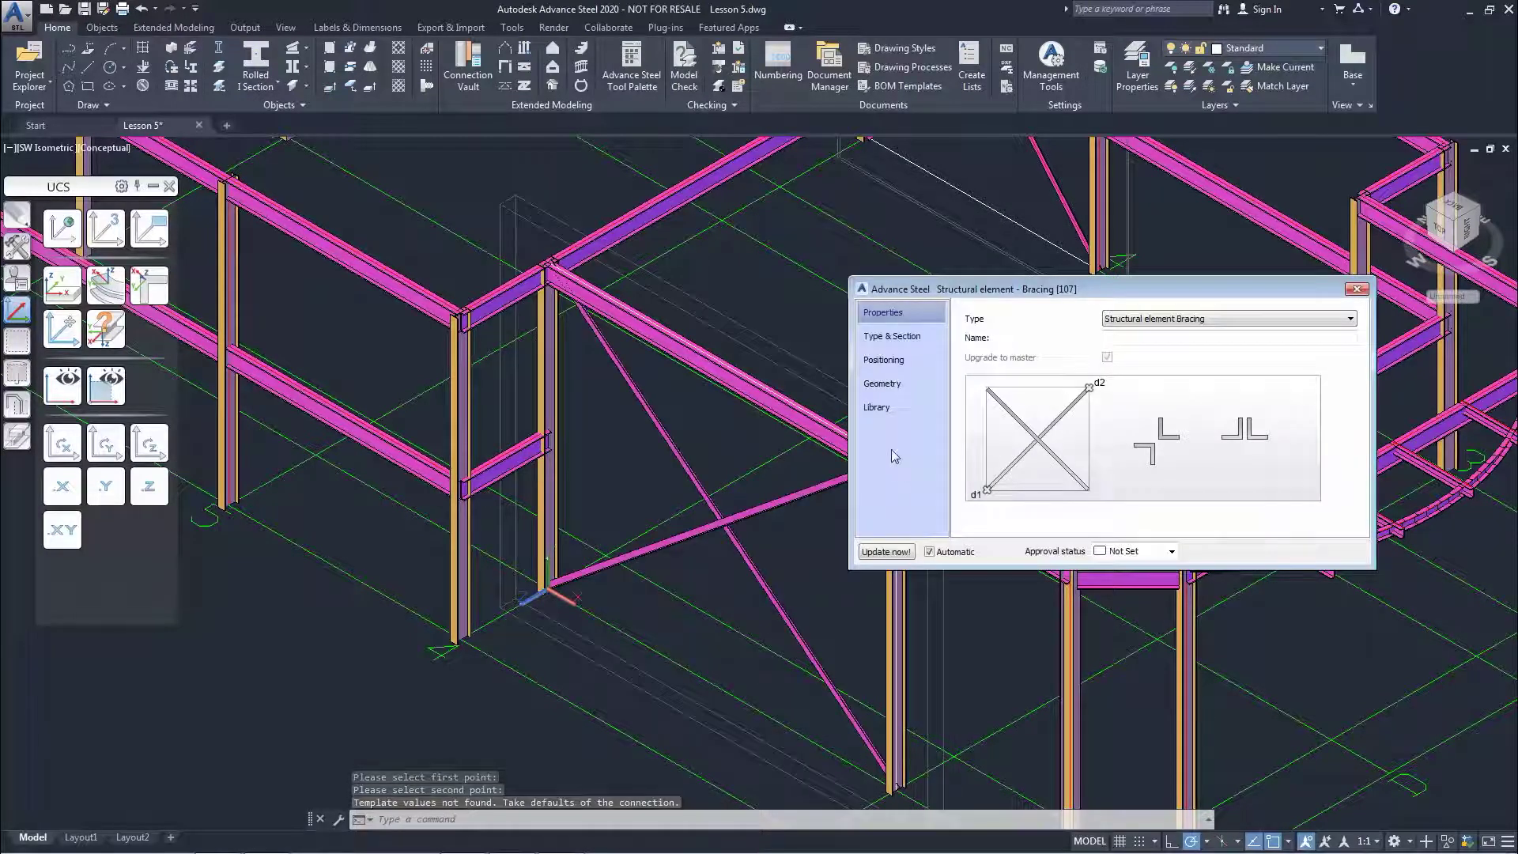
Step: Set the new bracing's member split to Diagonal 2 and its section to RHS (90 rotated) rectangle cold DIN EN 10219-2, size RHS60x40x4
{"action": "left_click", "coordinate": [892, 336]}
{"action": "left_click", "coordinate": [1122, 349]}
{"action": "left_click", "coordinate": [1107, 392]}
{"action": "left_click", "coordinate": [969, 385]}
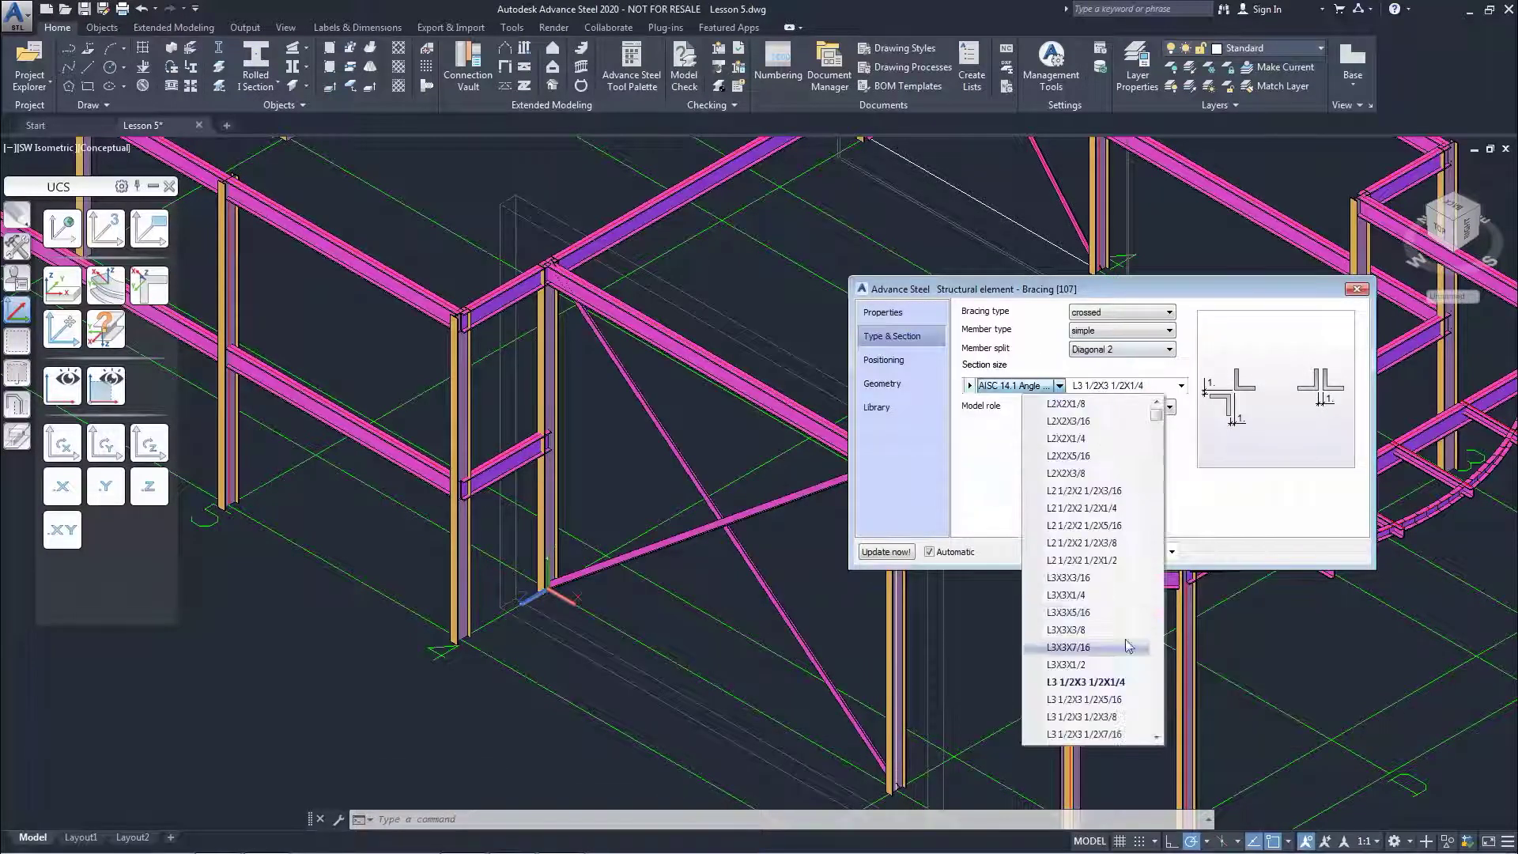
{"action": "scroll", "coordinate": [1123, 700], "scroll_direction": "down", "scroll_amount": 1}
{"action": "left_click", "coordinate": [1123, 700]}
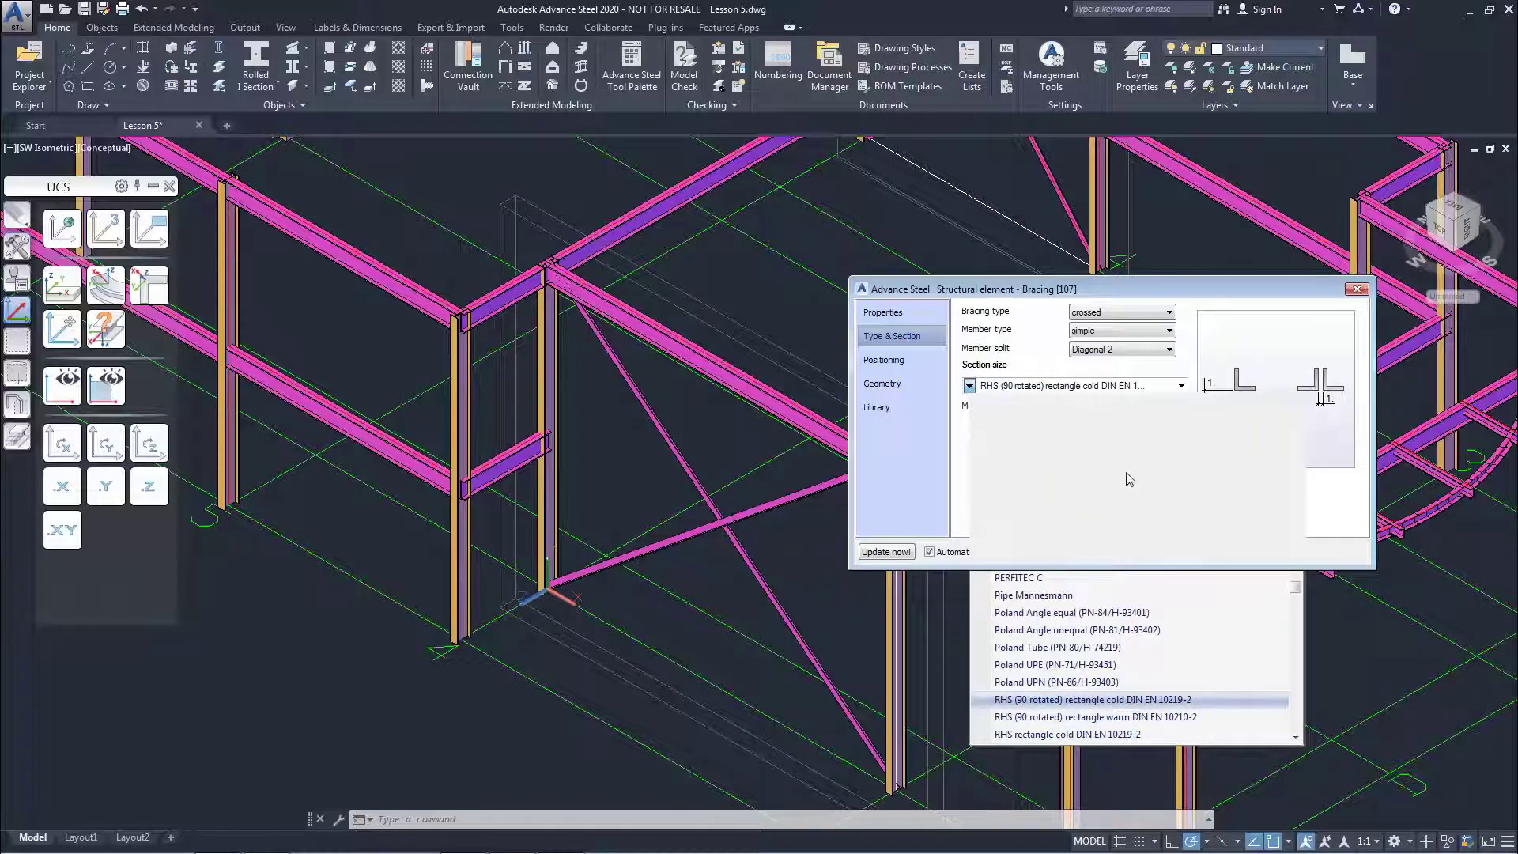
{"action": "left_click", "coordinate": [1073, 387]}
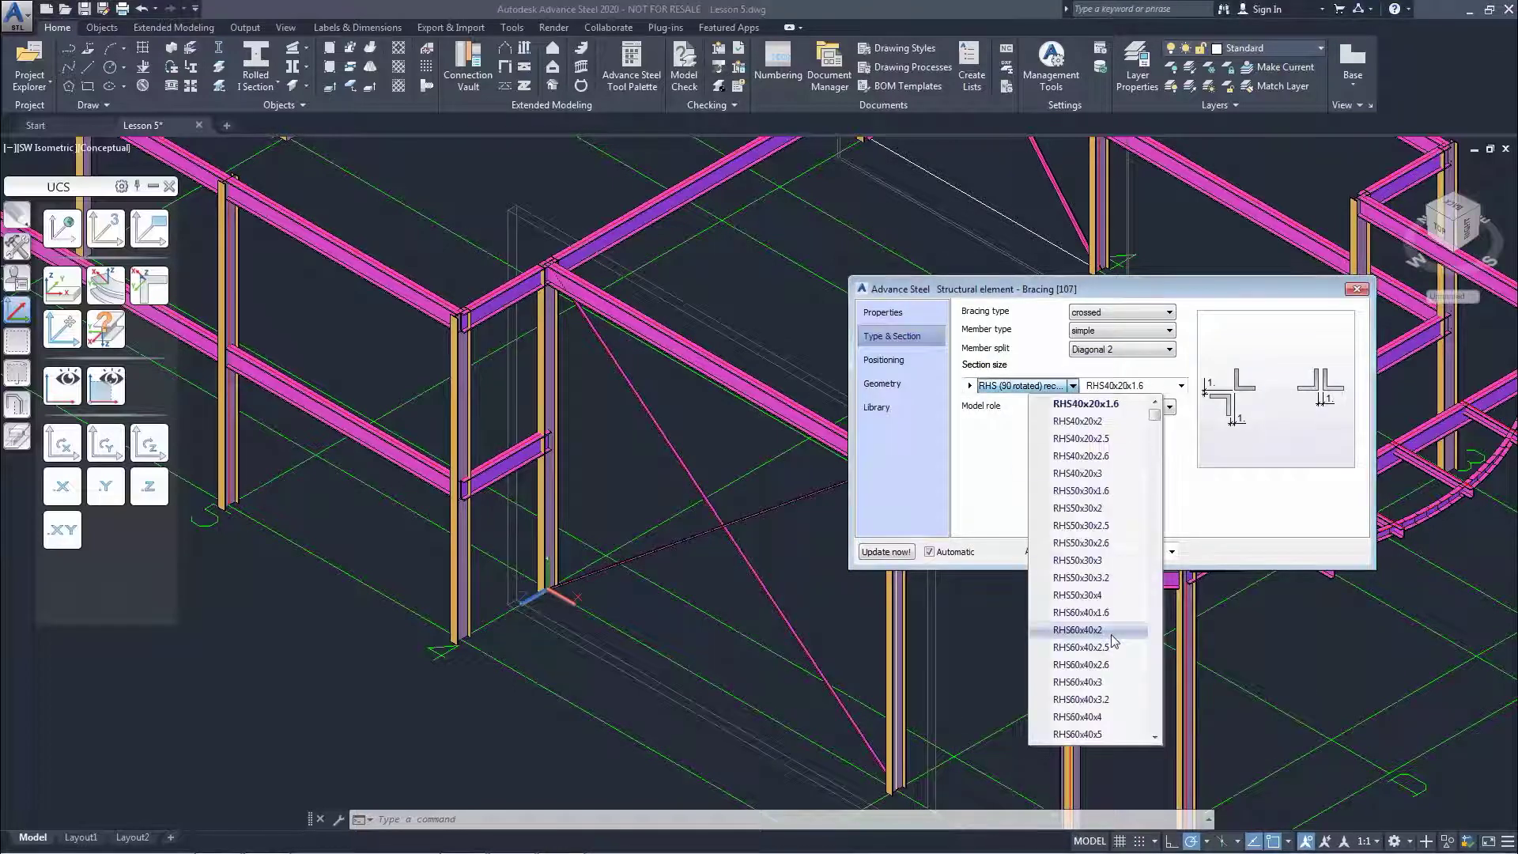
{"action": "left_click", "coordinate": [1121, 718]}
Step: Set the RHS bracing's offset from top to 120 in its geometry settings
{"action": "left_click", "coordinate": [882, 383]}
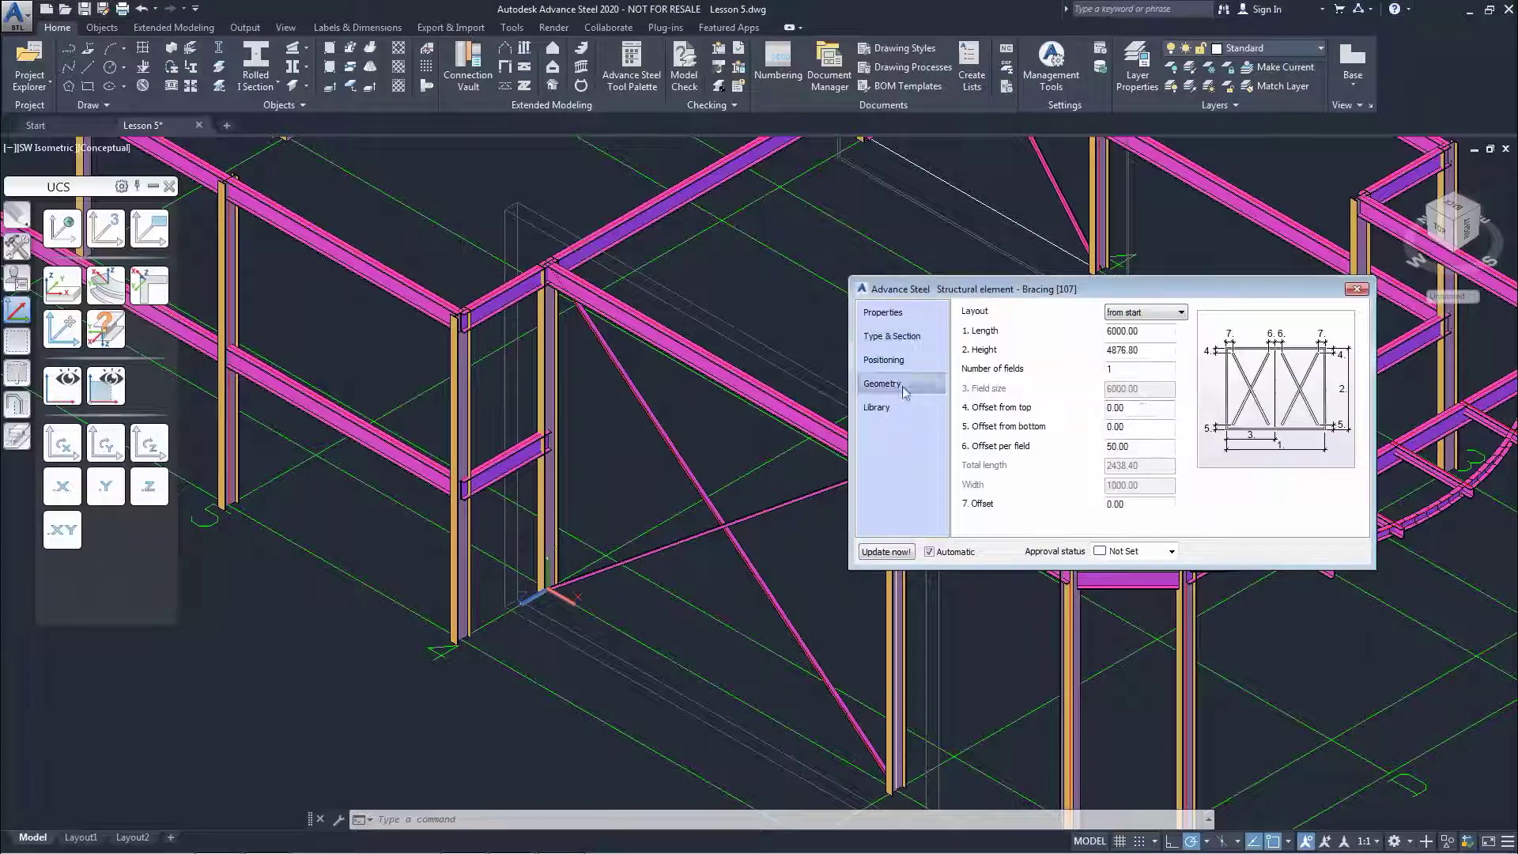
{"action": "type", "text": "120"}
{"action": "key", "text": "Return"}
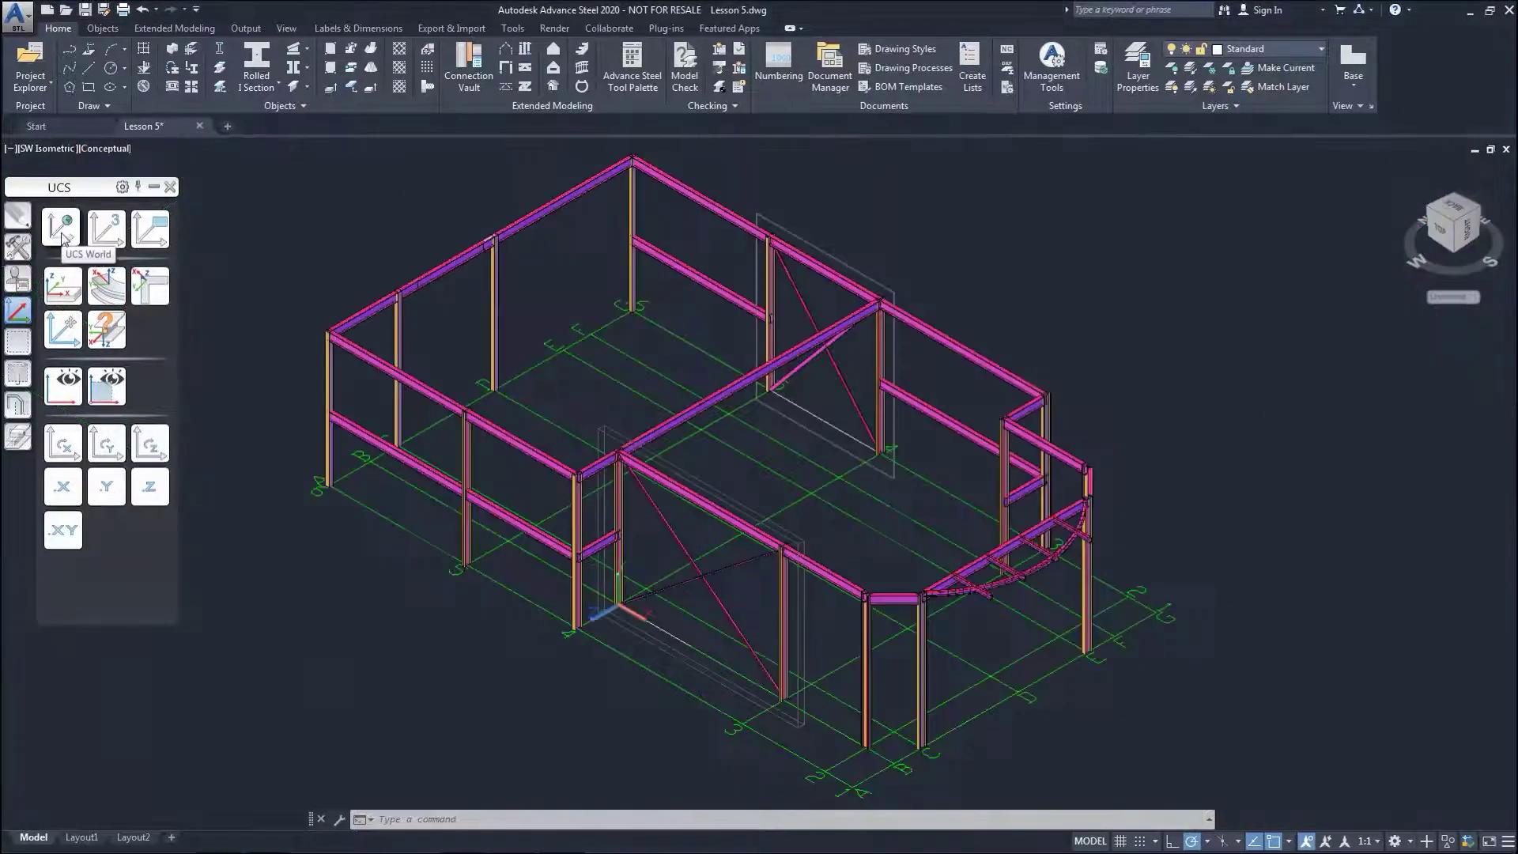
Step: Reset the UCS to World and move its origin to the top of column B2
{"action": "left_click", "coordinate": [62, 228]}
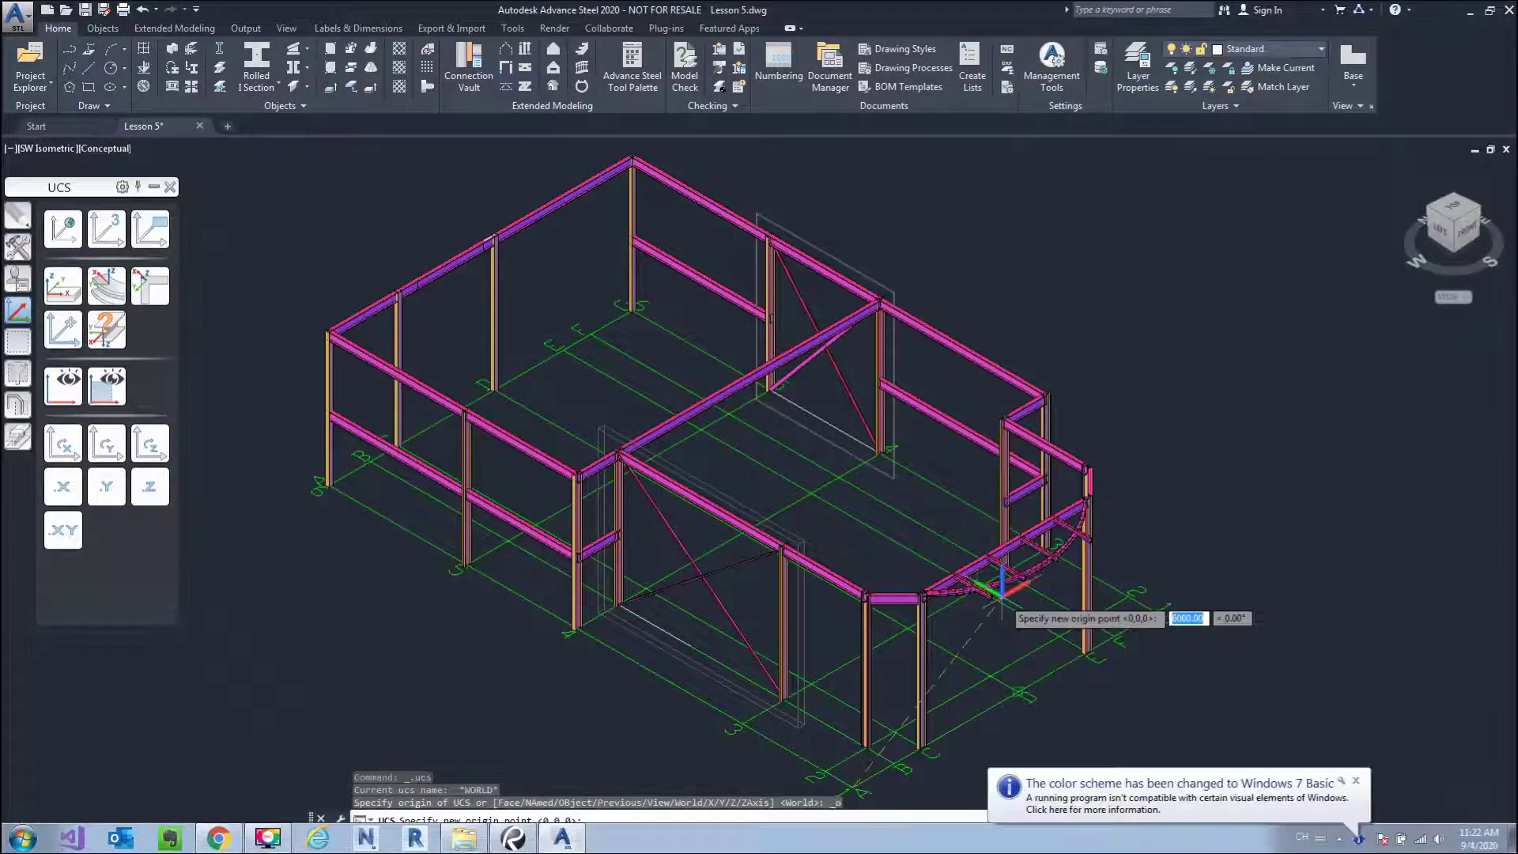
{"action": "scroll", "coordinate": [977, 590], "scroll_direction": "up", "scroll_amount": 3}
{"action": "middle_click_drag", "start_coordinate": [920, 583], "coordinate": [880, 498]}
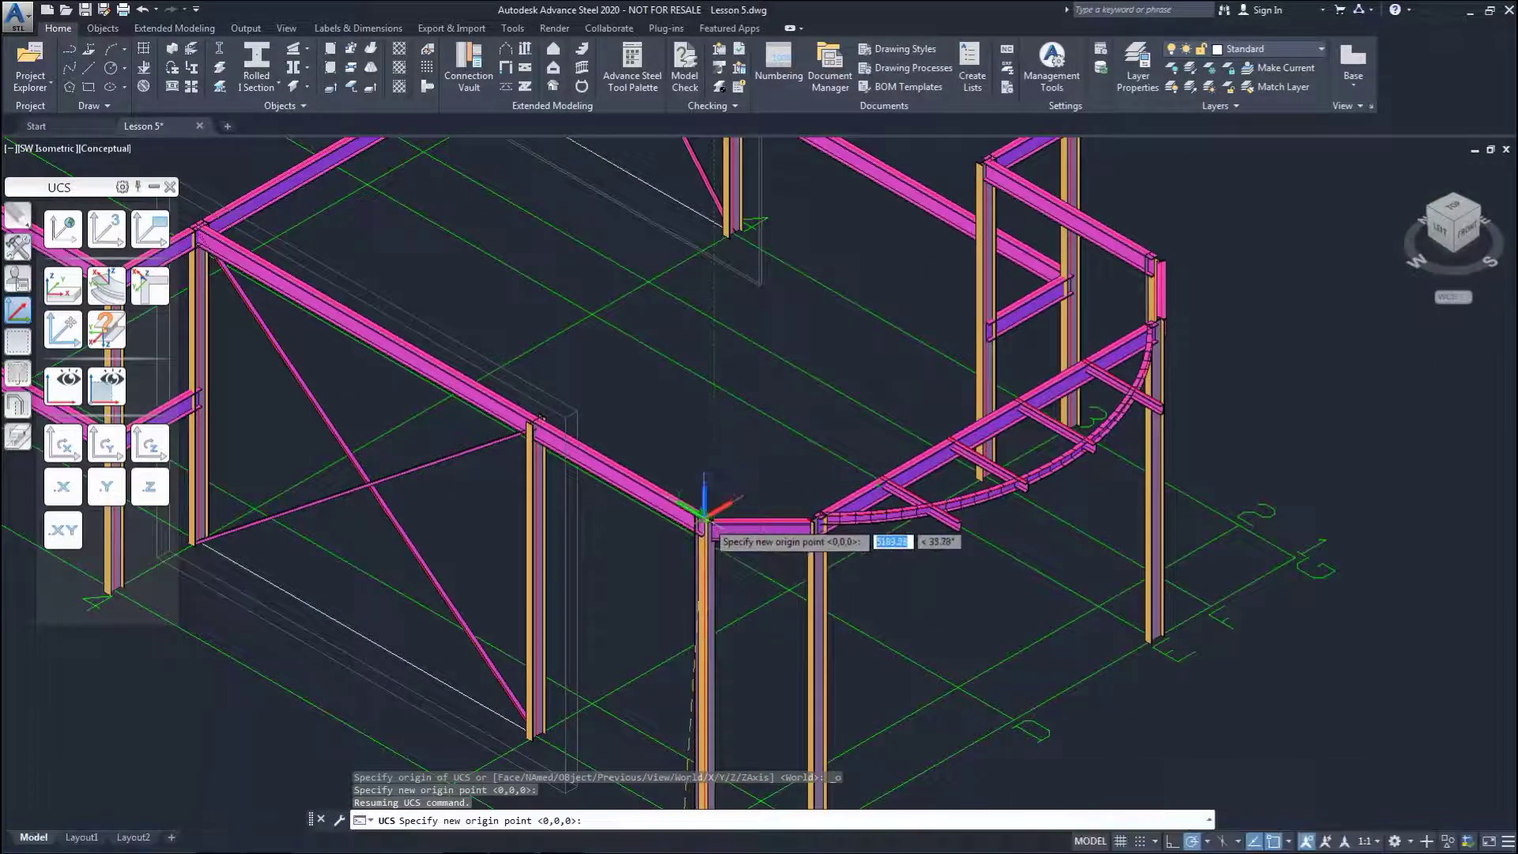
{"action": "left_click", "coordinate": [703, 515]}
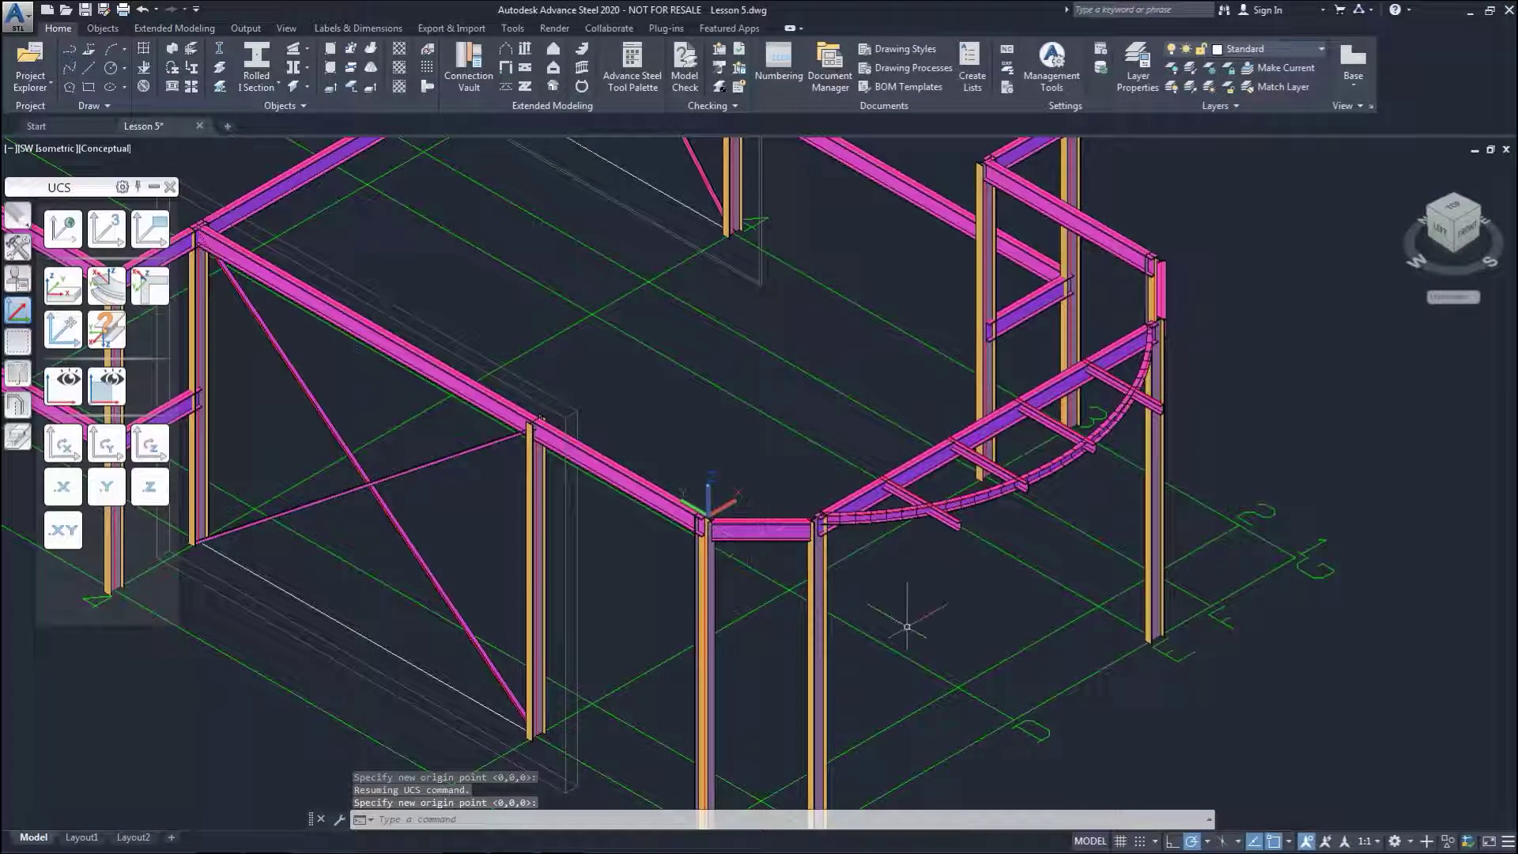
Step: Insert a double-angle joist from the top of column B3 to the opposite column's top, oriented downward with a height of 700
{"action": "left_click", "coordinate": [527, 74]}
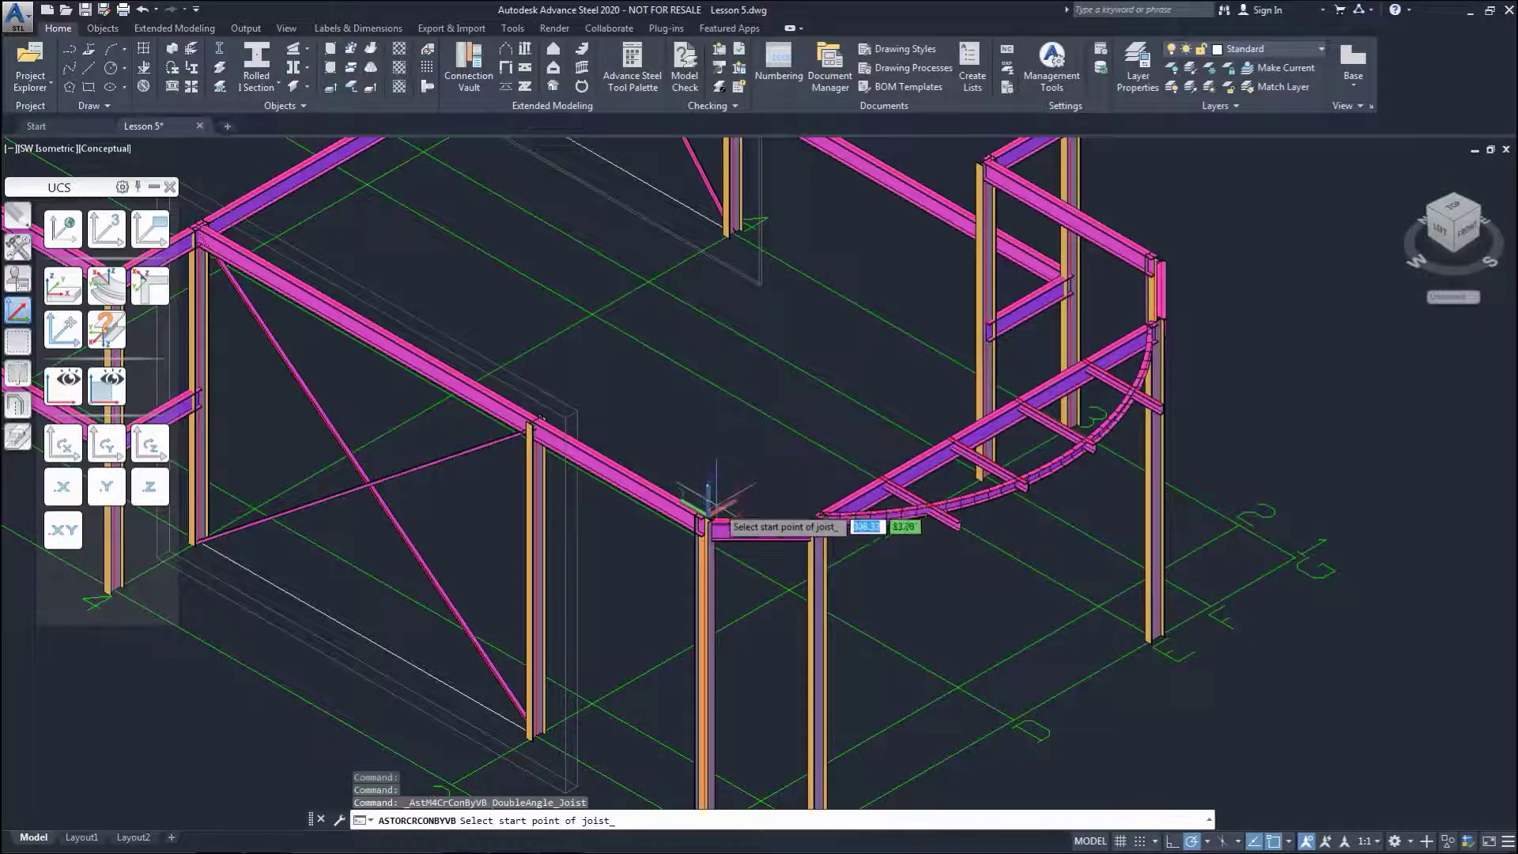
{"action": "scroll", "coordinate": [535, 423], "scroll_direction": "up", "scroll_amount": 3}
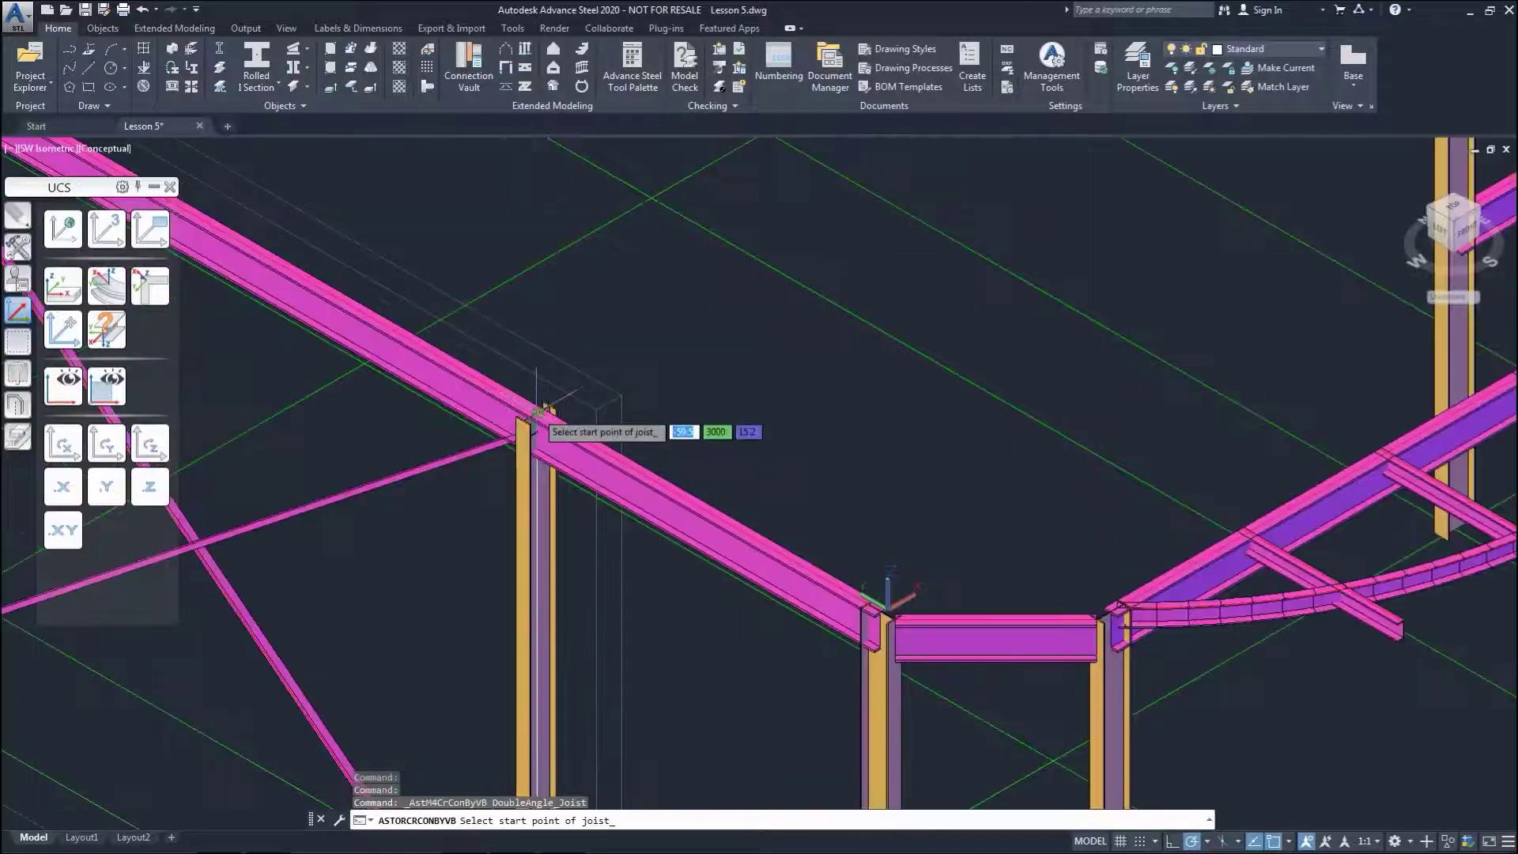
{"action": "left_click", "coordinate": [537, 417]}
{"action": "scroll", "coordinate": [1012, 229], "scroll_direction": "down", "scroll_amount": 4}
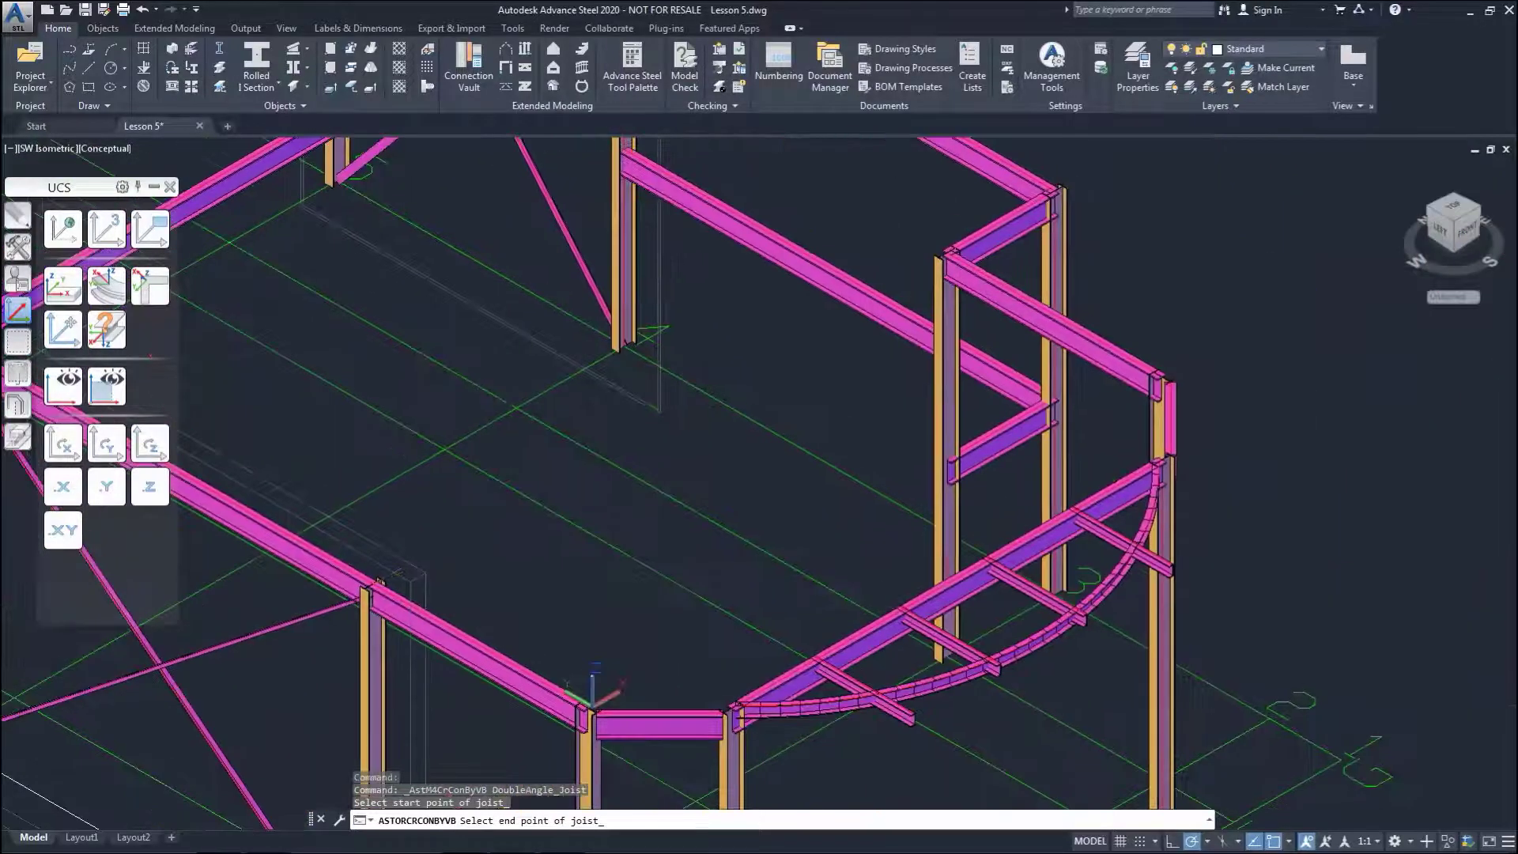
{"action": "scroll", "coordinate": [945, 255], "scroll_direction": "up", "scroll_amount": 4}
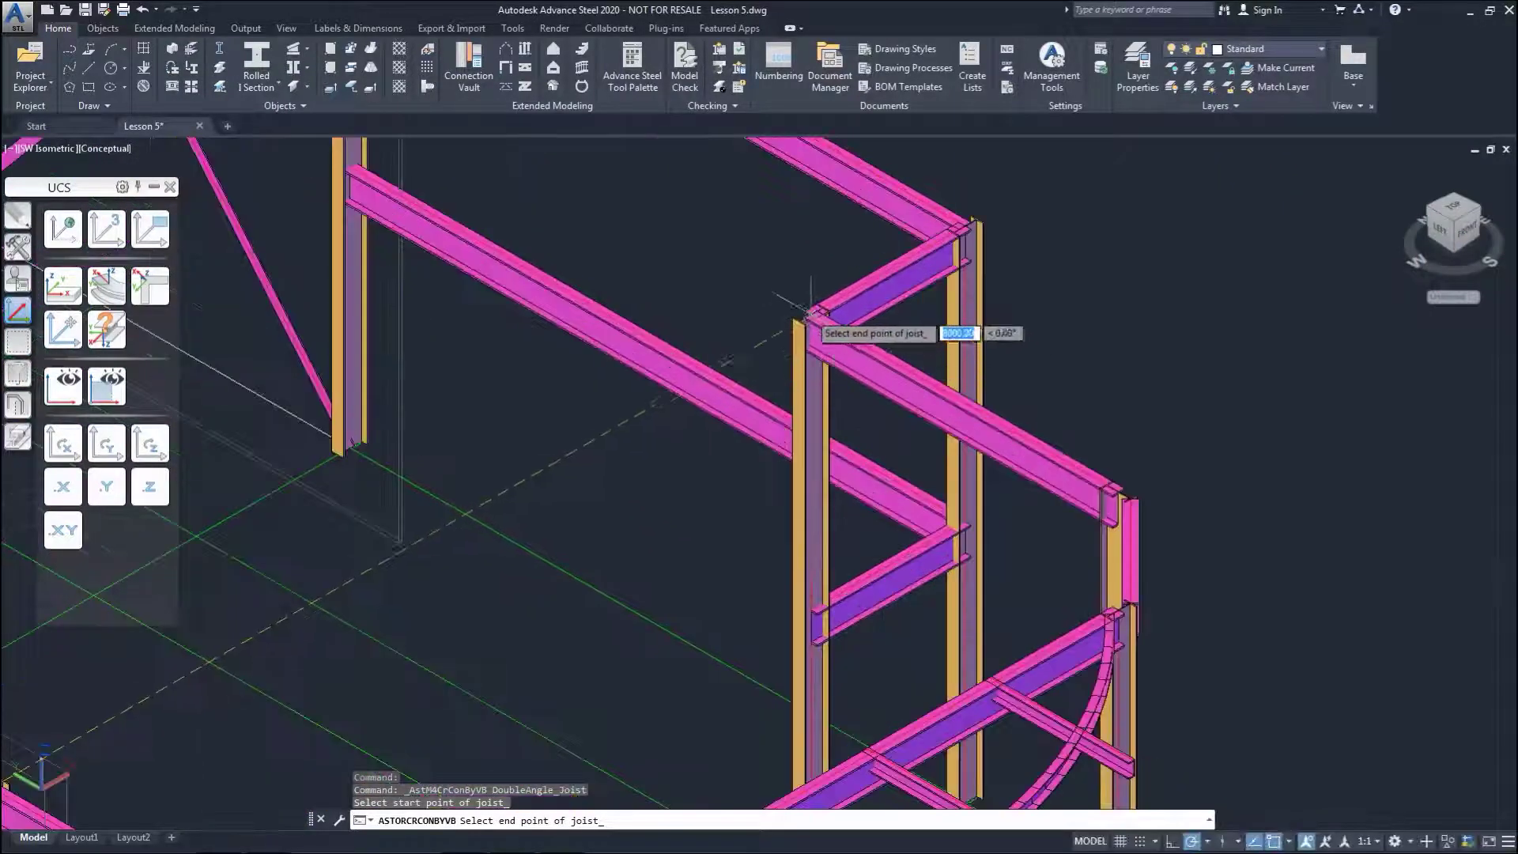
{"action": "left_click", "coordinate": [809, 313]}
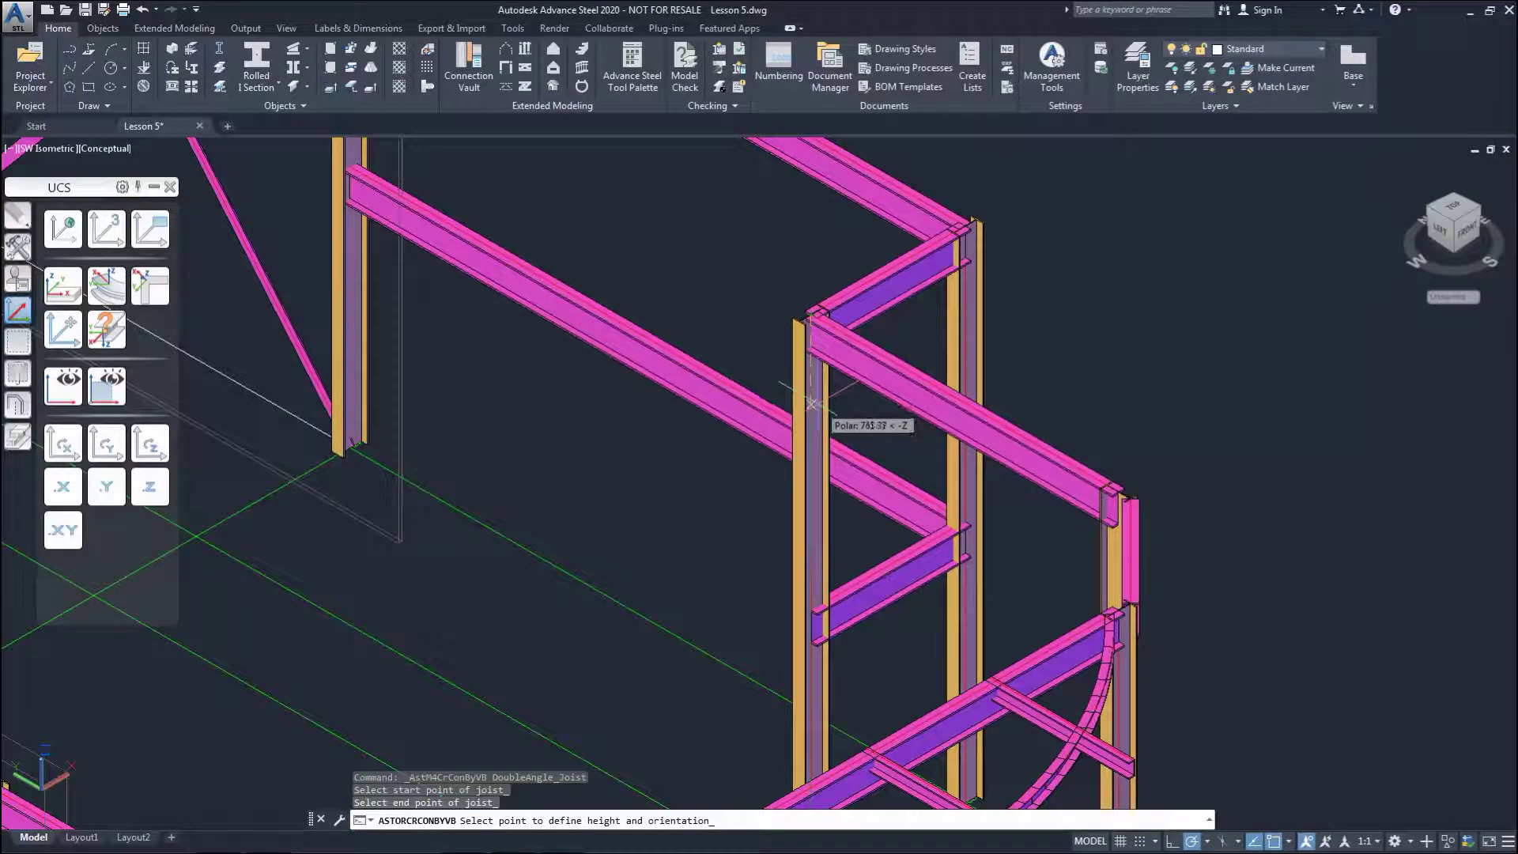
{"action": "type", "text": "700"}
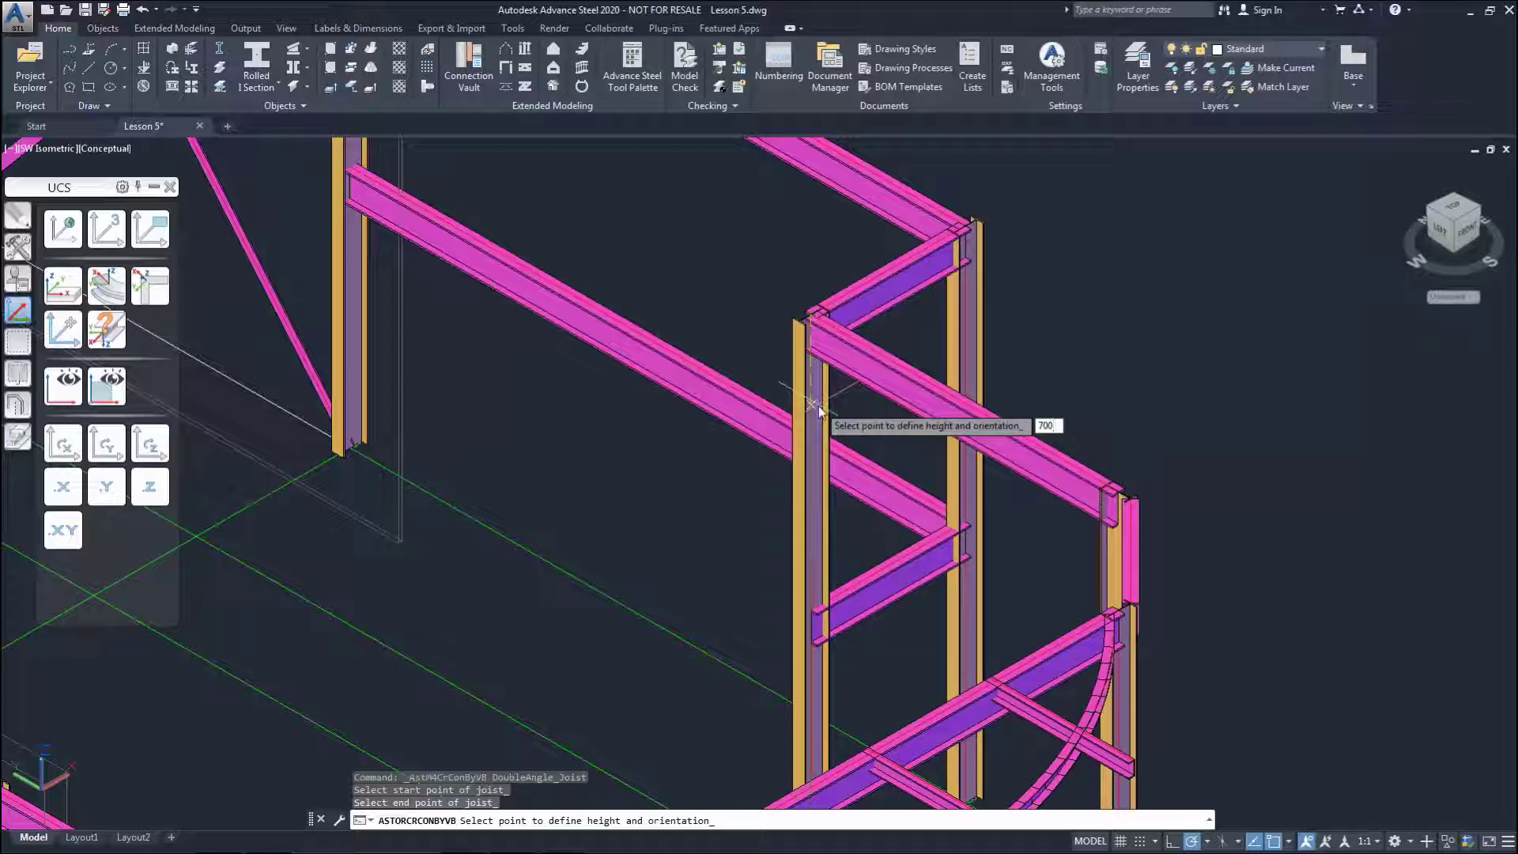
{"action": "key", "text": "Return"}
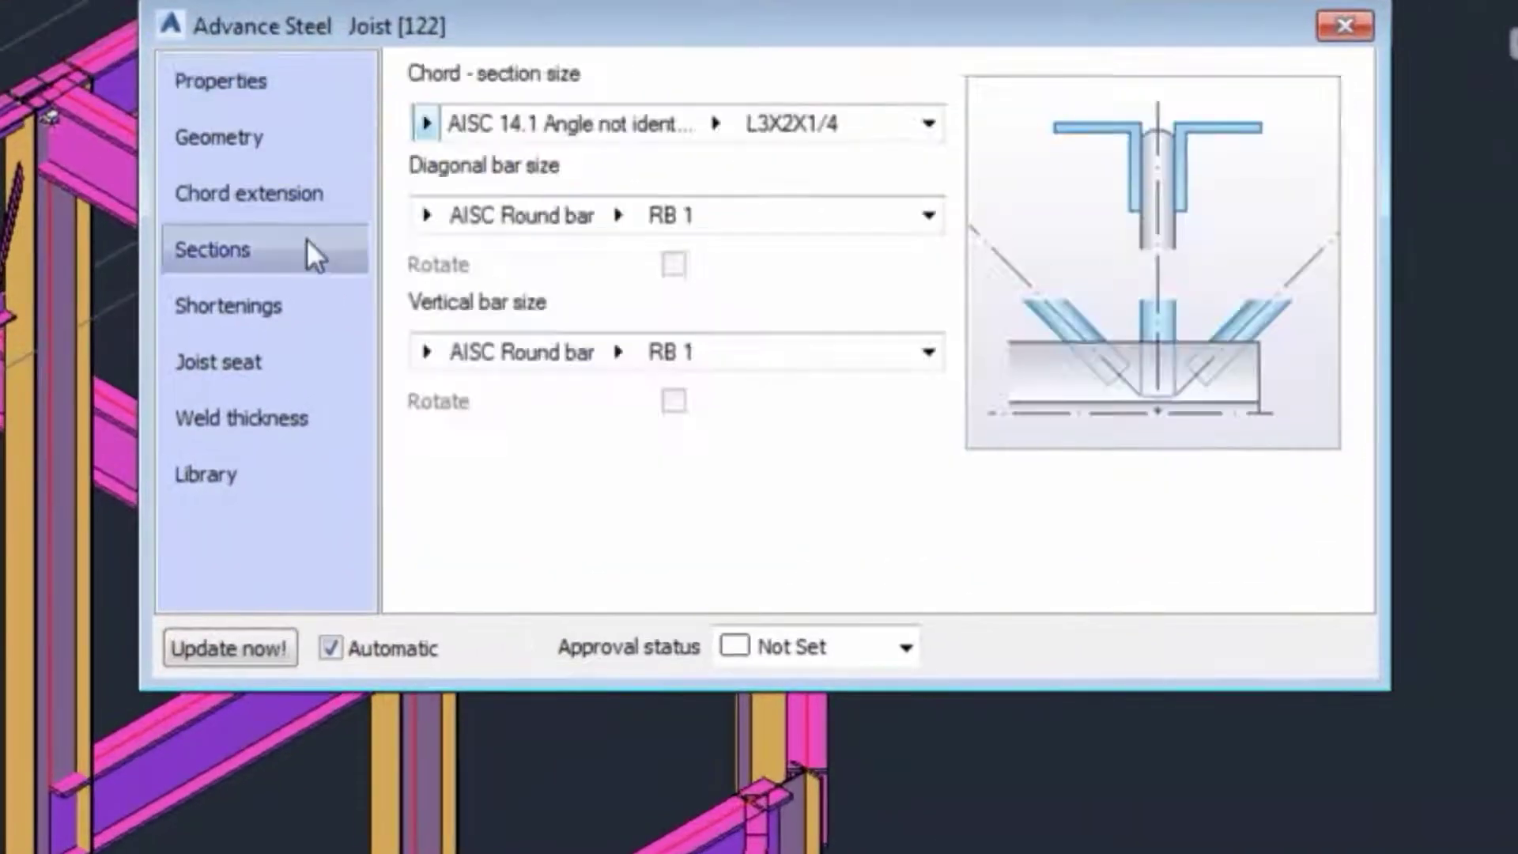
Step: Set the joist's chord section to Angle not identical DIN EN 10056-1, L80X40X6, and check its seat, geometry and chord extension settings
{"action": "left_click", "coordinate": [427, 125]}
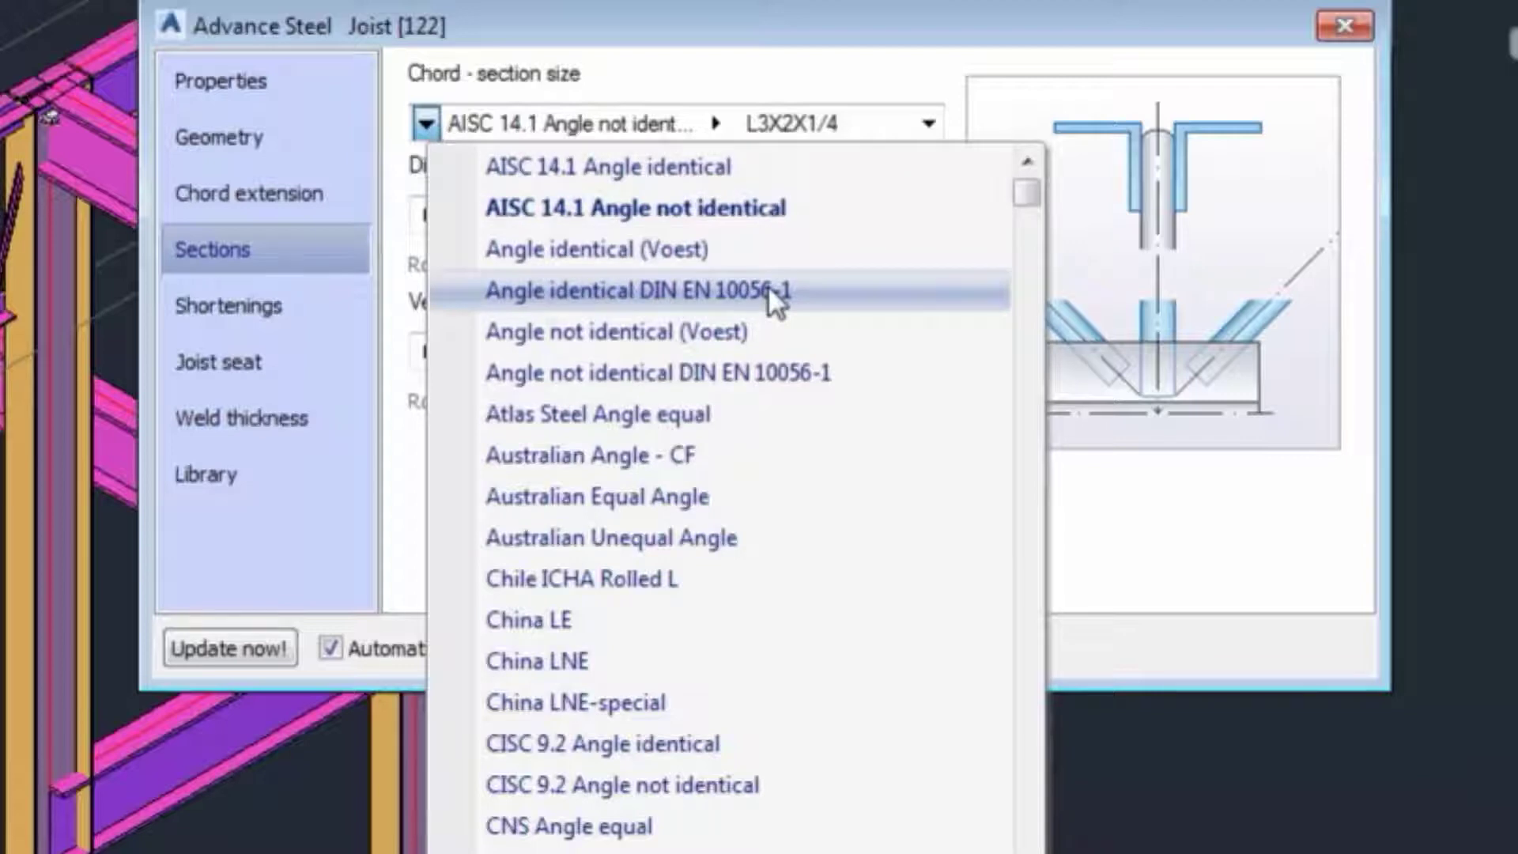
{"action": "left_click", "coordinate": [777, 371]}
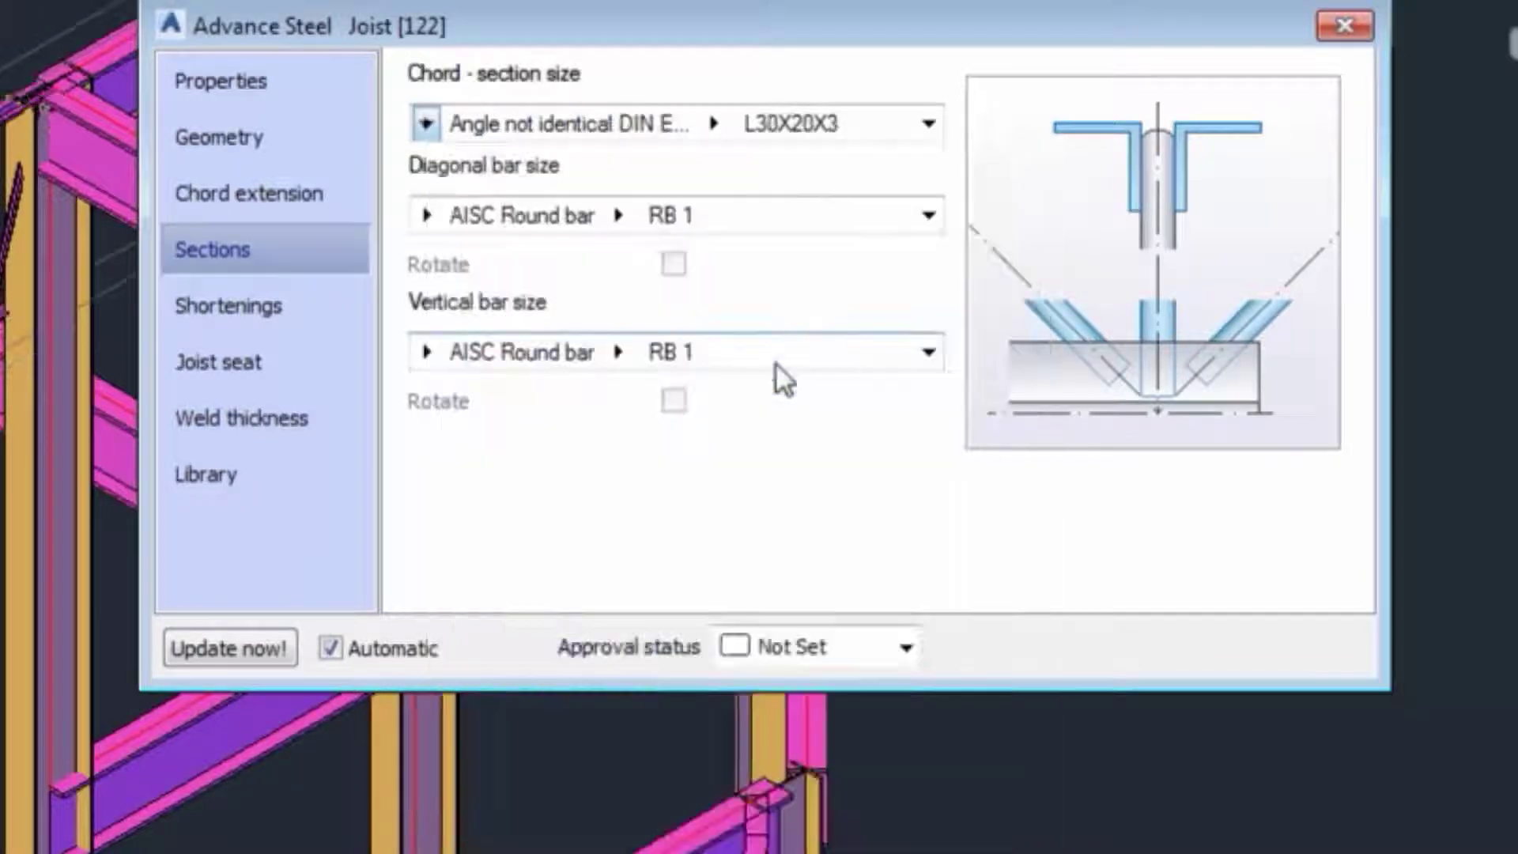
{"action": "left_click", "coordinate": [713, 125]}
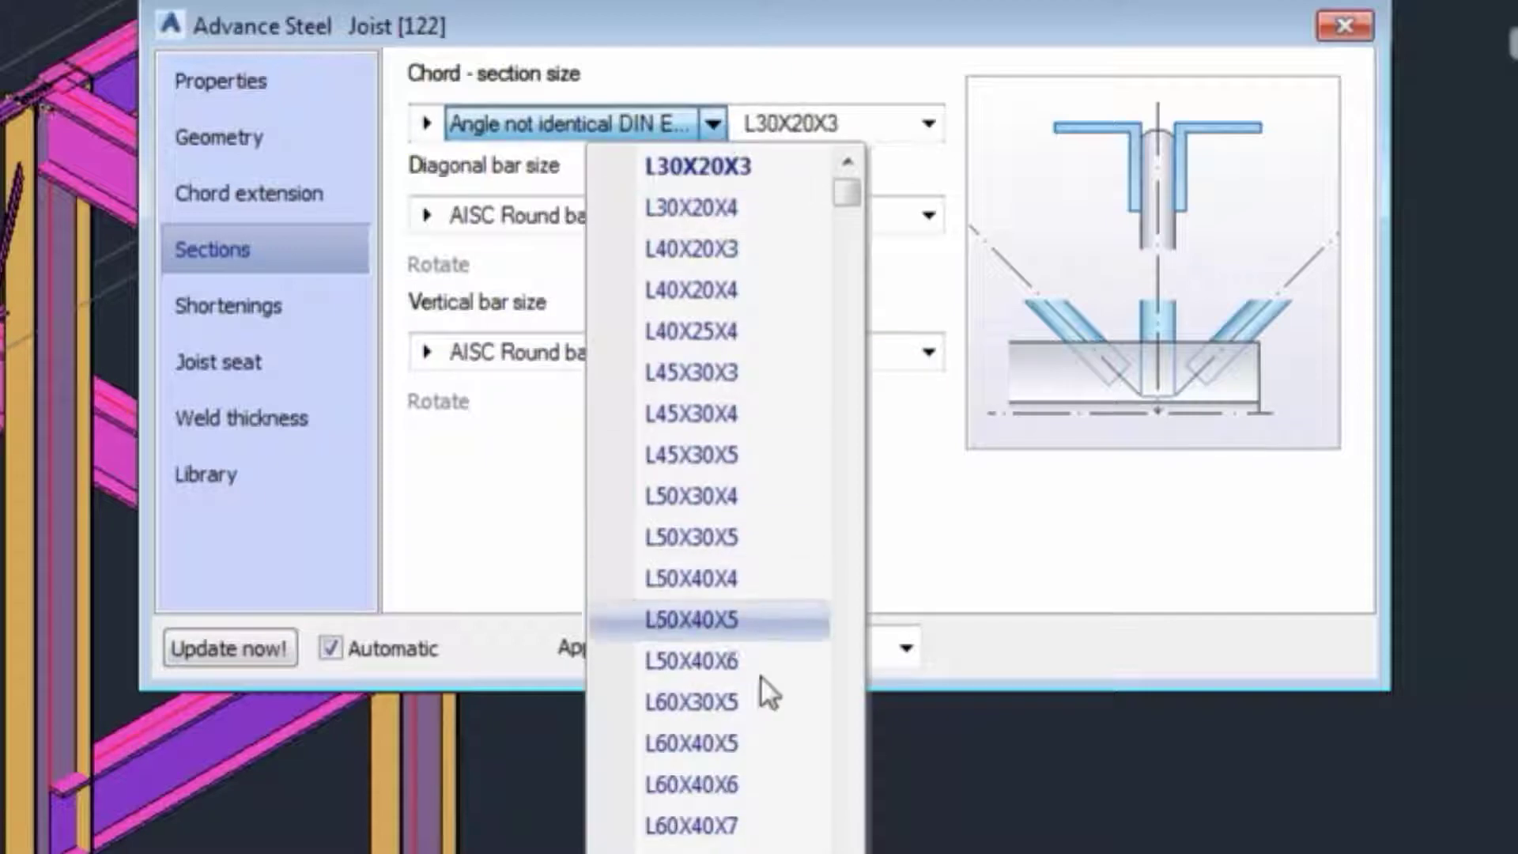
{"action": "scroll", "coordinate": [761, 711], "scroll_direction": "down", "scroll_amount": 3}
{"action": "left_click", "coordinate": [735, 851]}
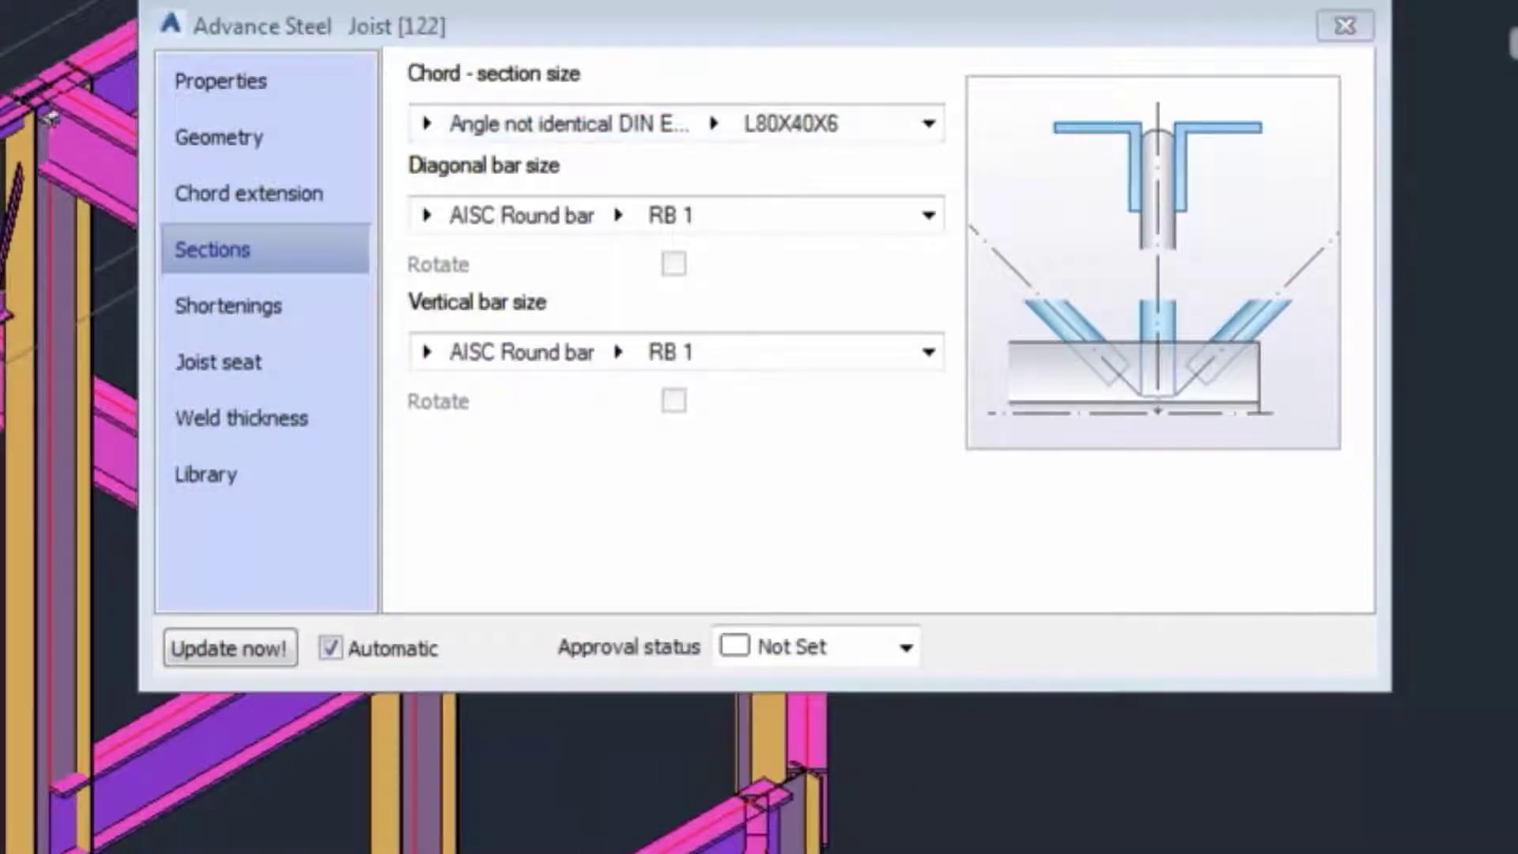
{"action": "left_click", "coordinate": [278, 360]}
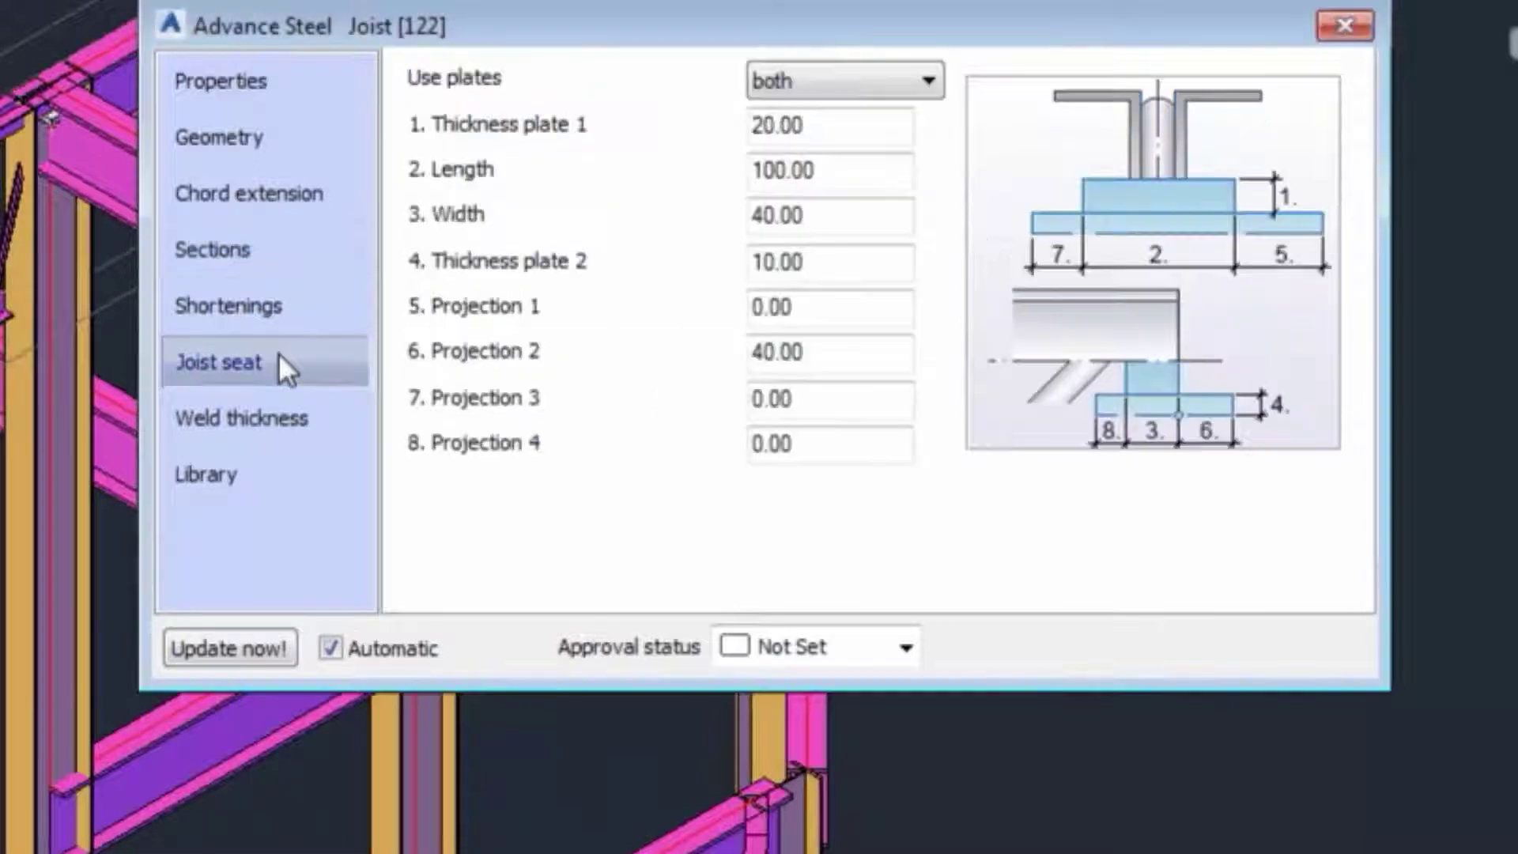
{"action": "left_click", "coordinate": [846, 264]}
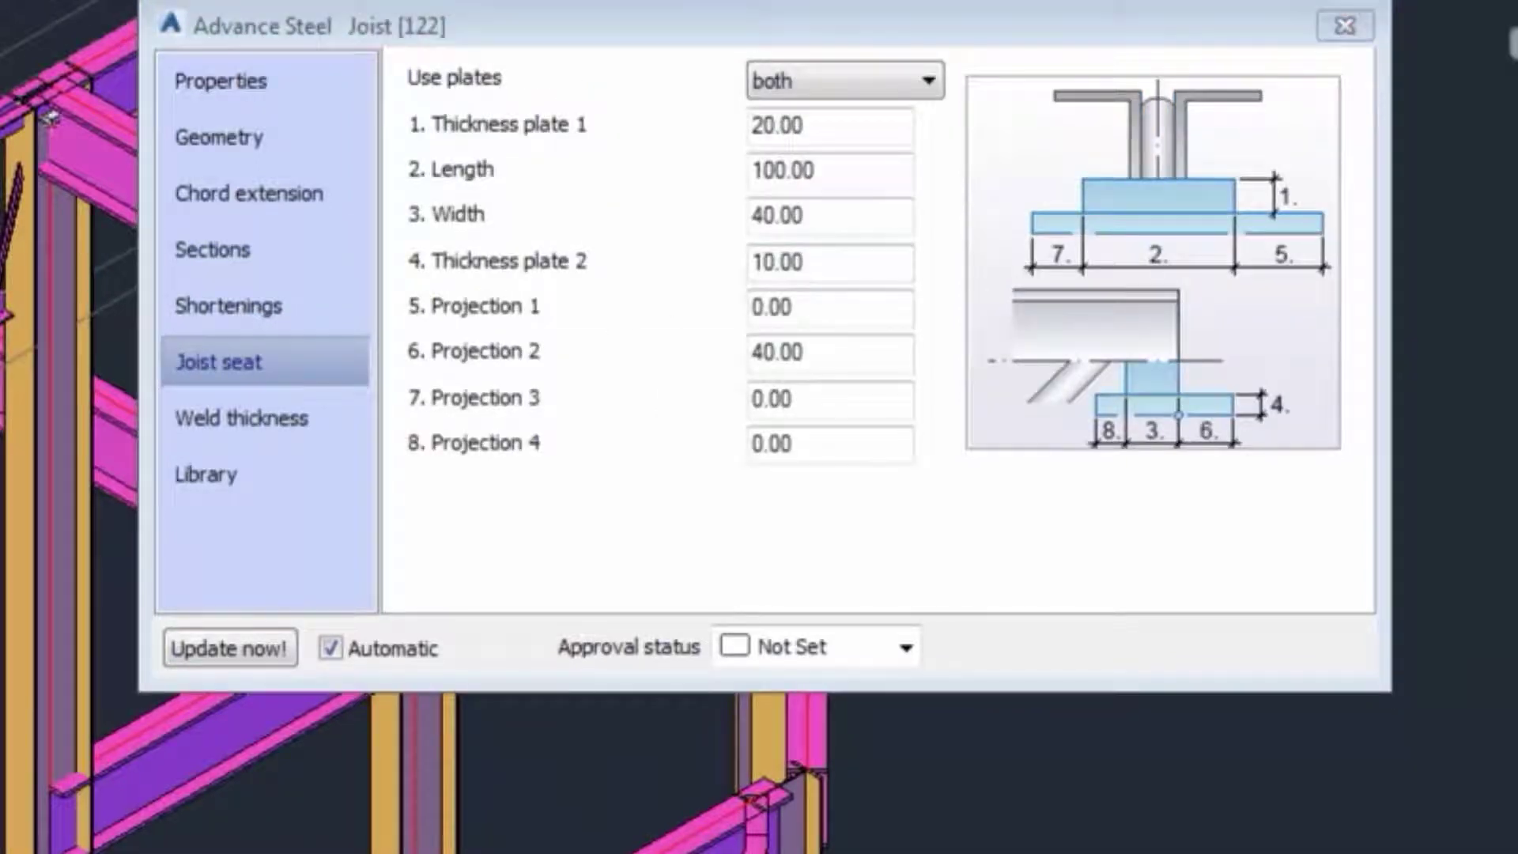
{"action": "left_click", "coordinate": [253, 154]}
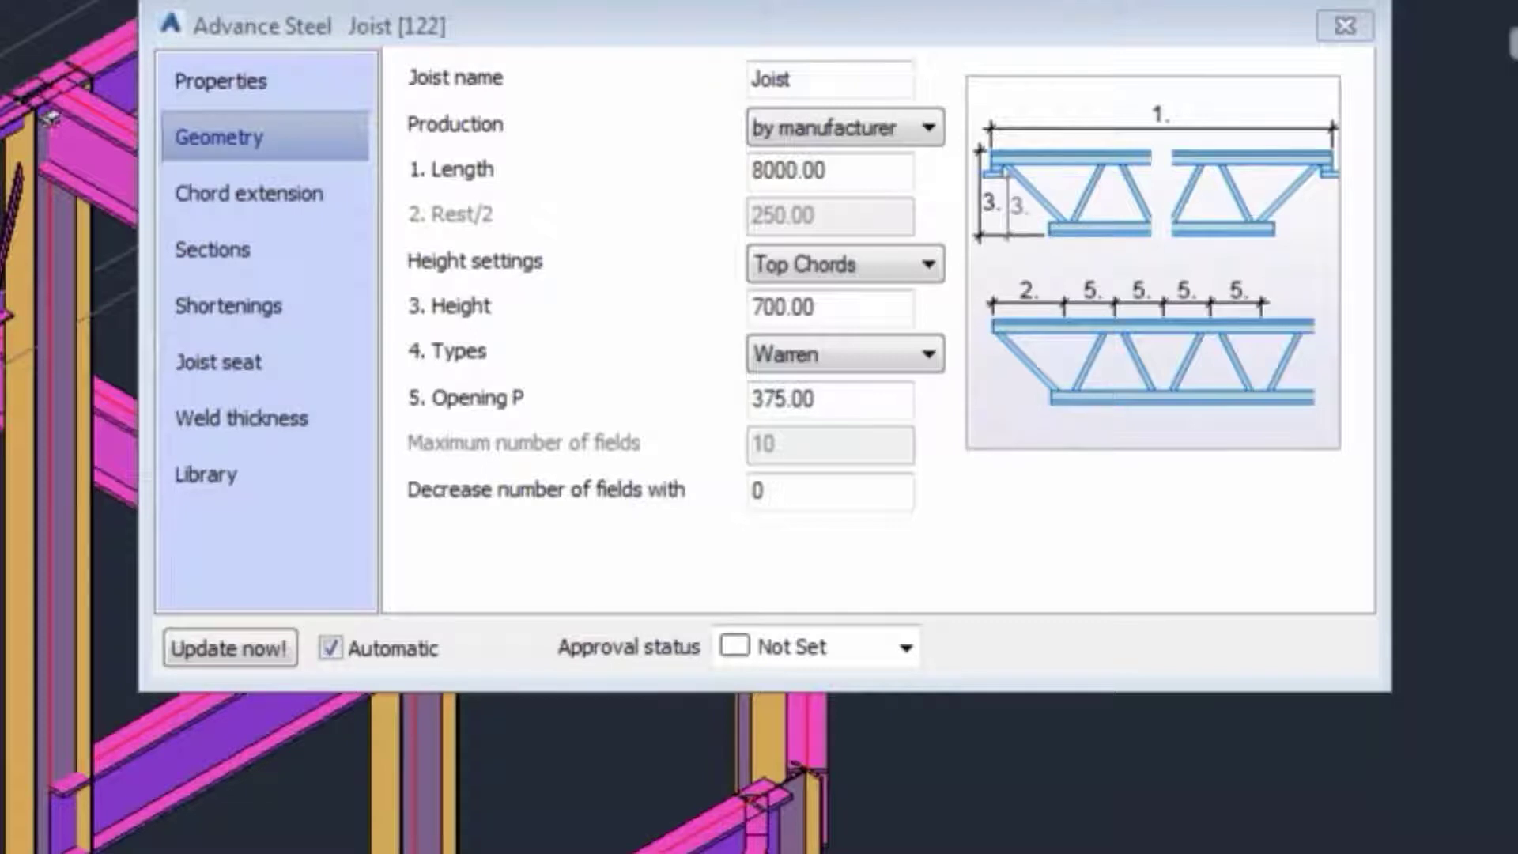
{"action": "left_click", "coordinate": [252, 195]}
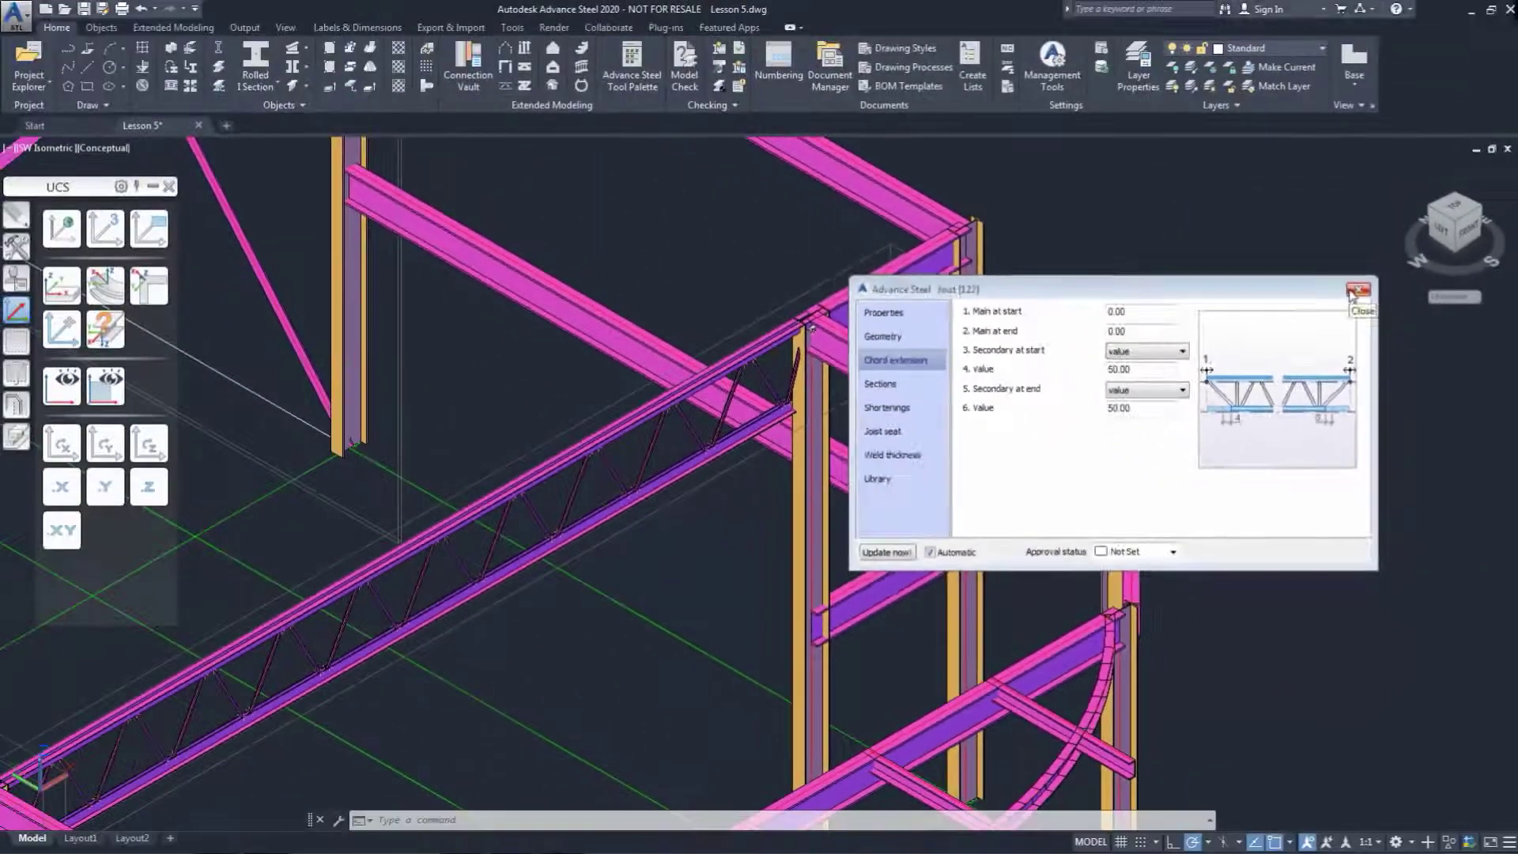
{"action": "left_click", "coordinate": [1345, 26]}
Step: Move the joist by its connection frame 800 along the roof beam in the negative Y direction, toward the UCS origin
{"action": "scroll", "coordinate": [942, 518], "scroll_direction": "down", "scroll_amount": 5}
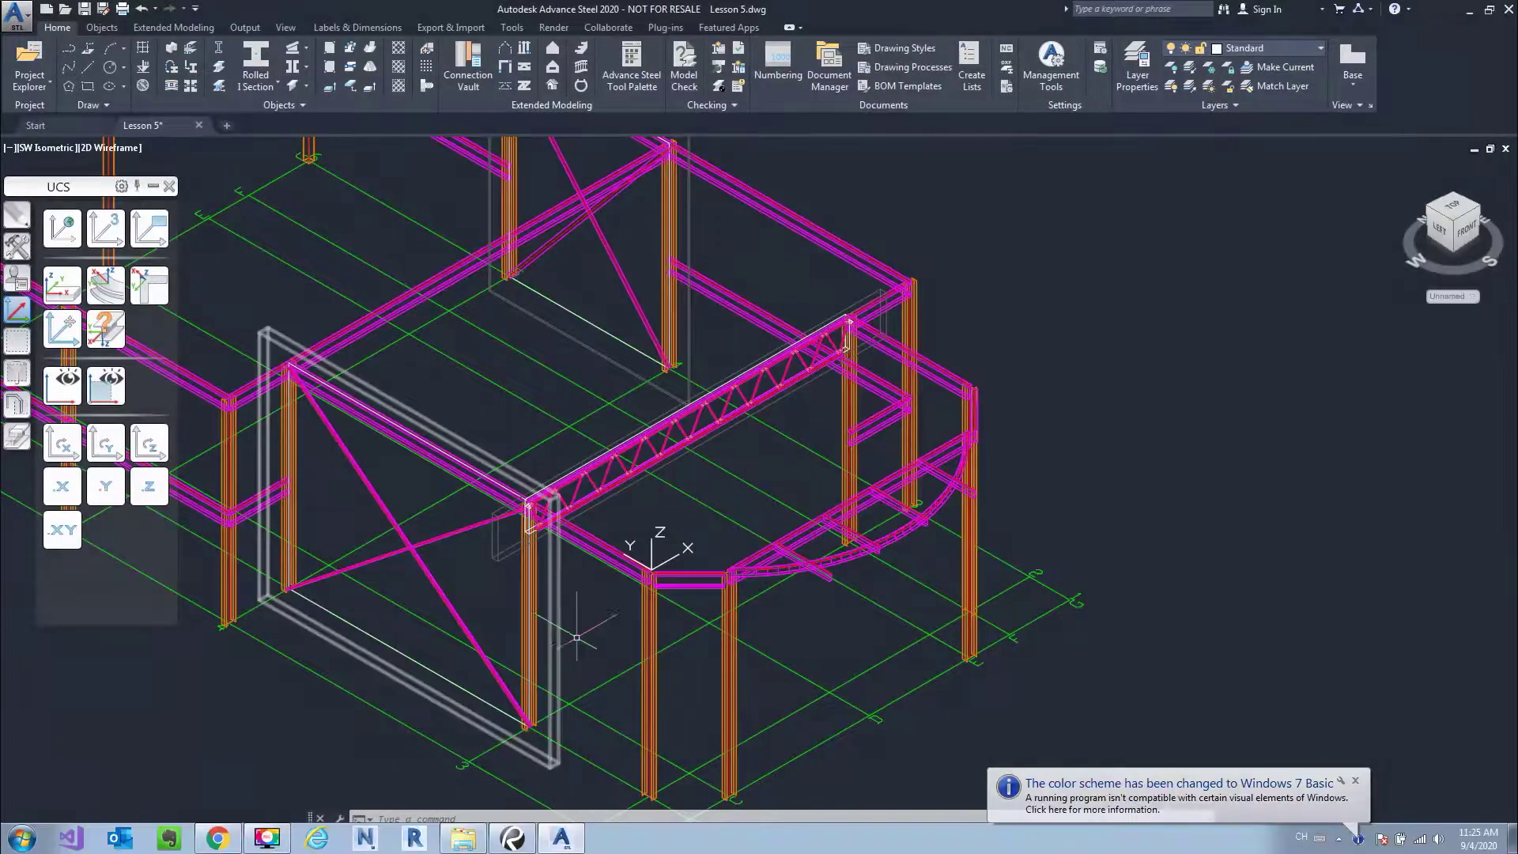
{"action": "scroll", "coordinate": [570, 528], "scroll_direction": "up", "scroll_amount": 6}
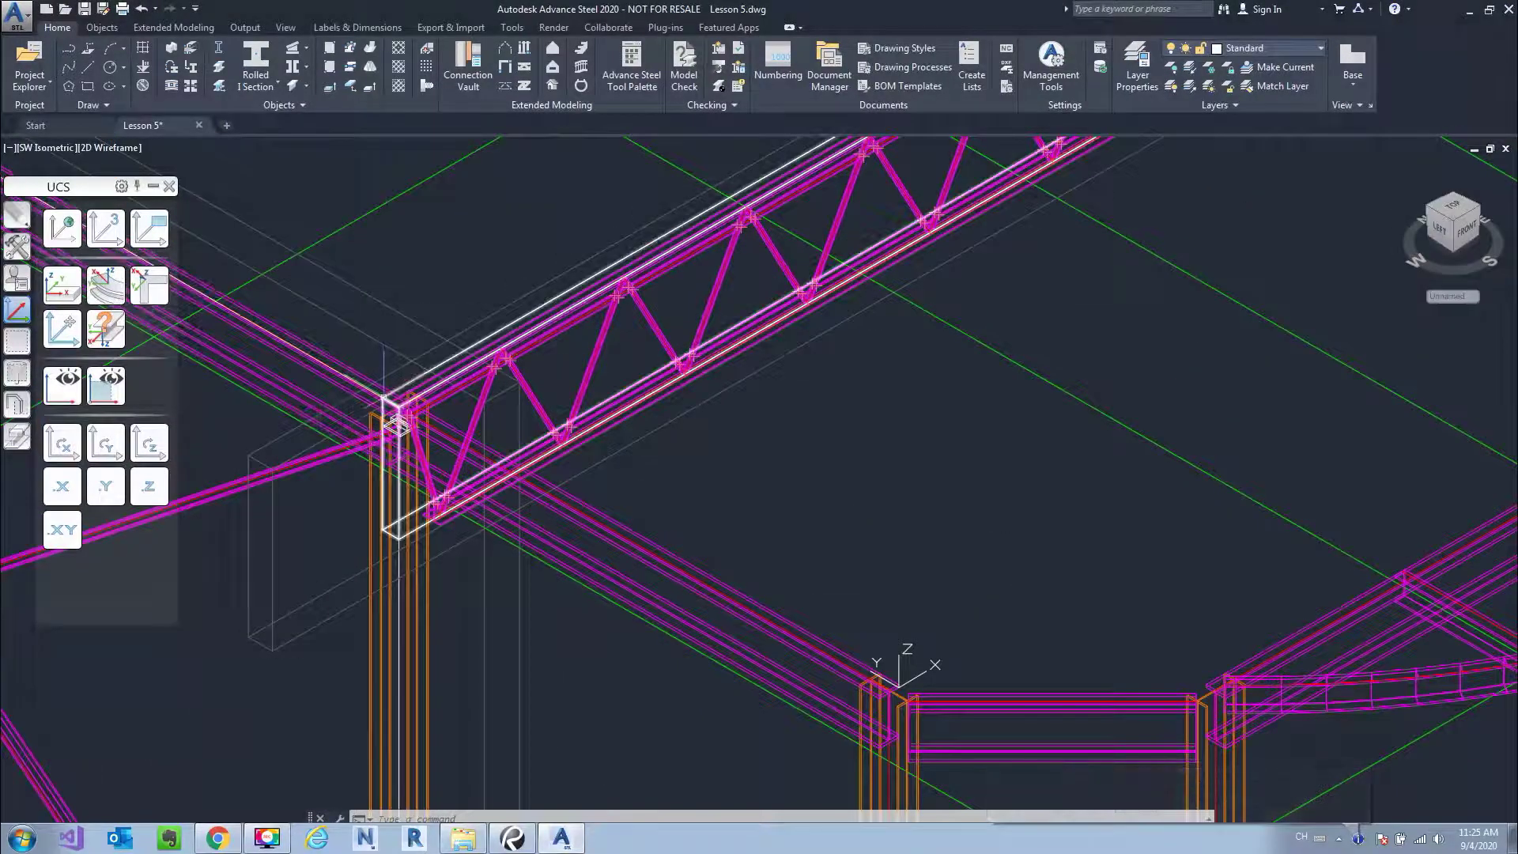
{"action": "left_click", "coordinate": [398, 426]}
{"action": "right_click", "coordinate": [386, 405]}
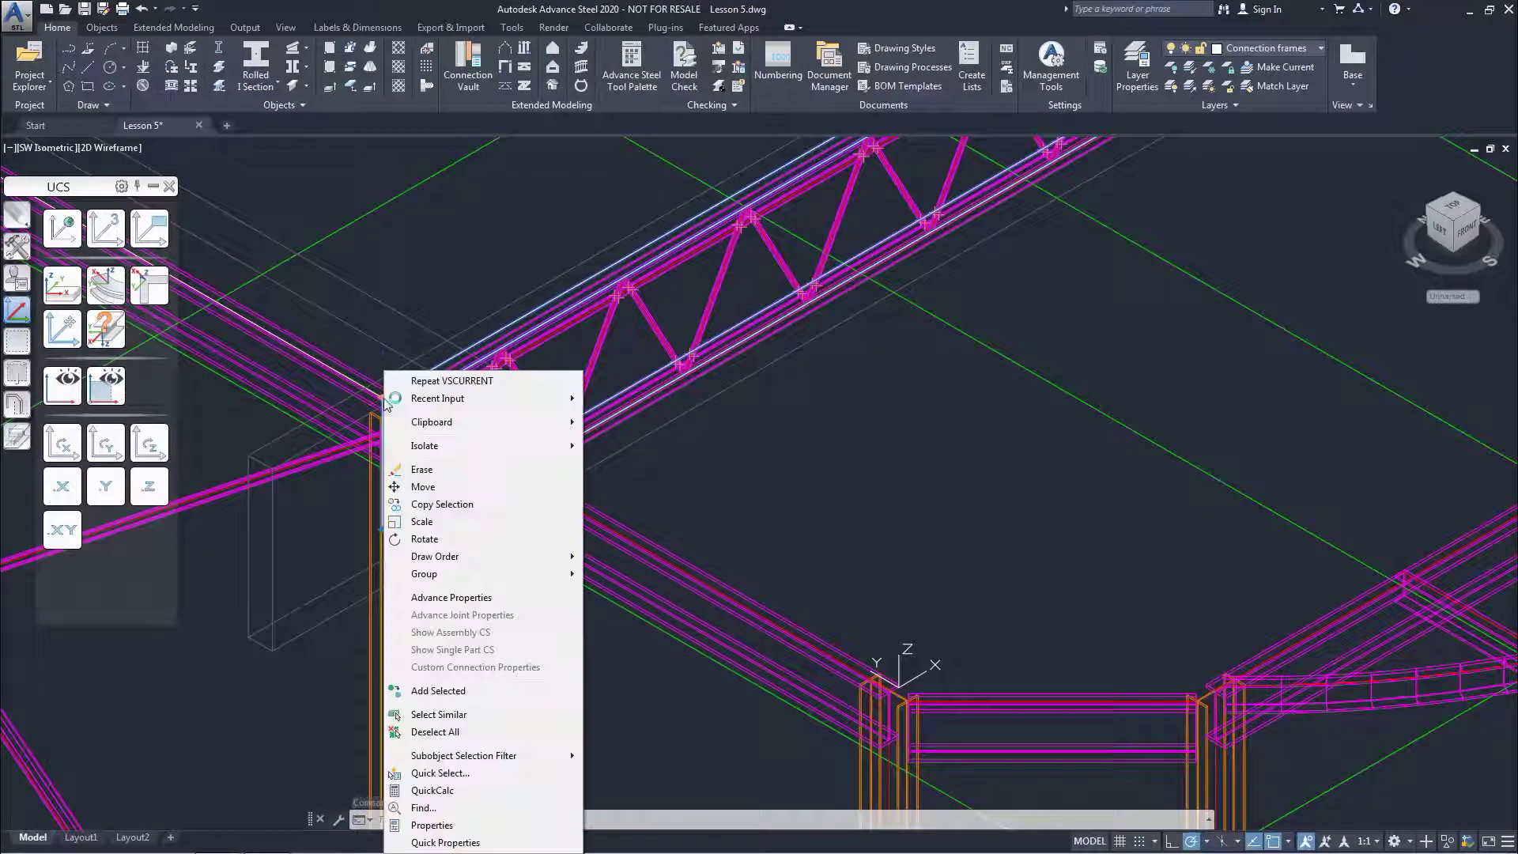
{"action": "left_click", "coordinate": [440, 490]}
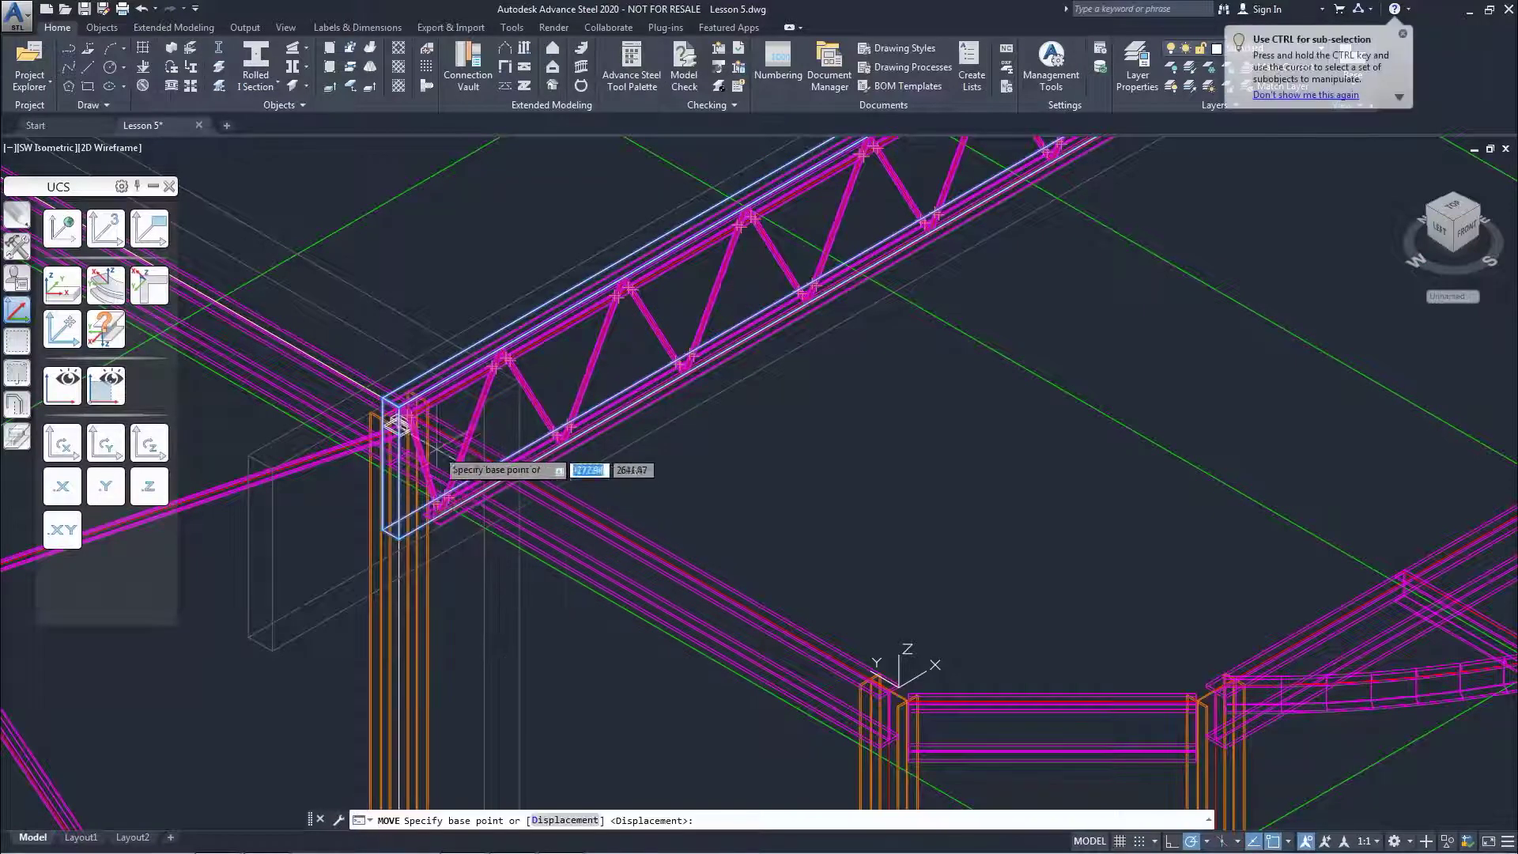
{"action": "left_click", "coordinate": [398, 425]}
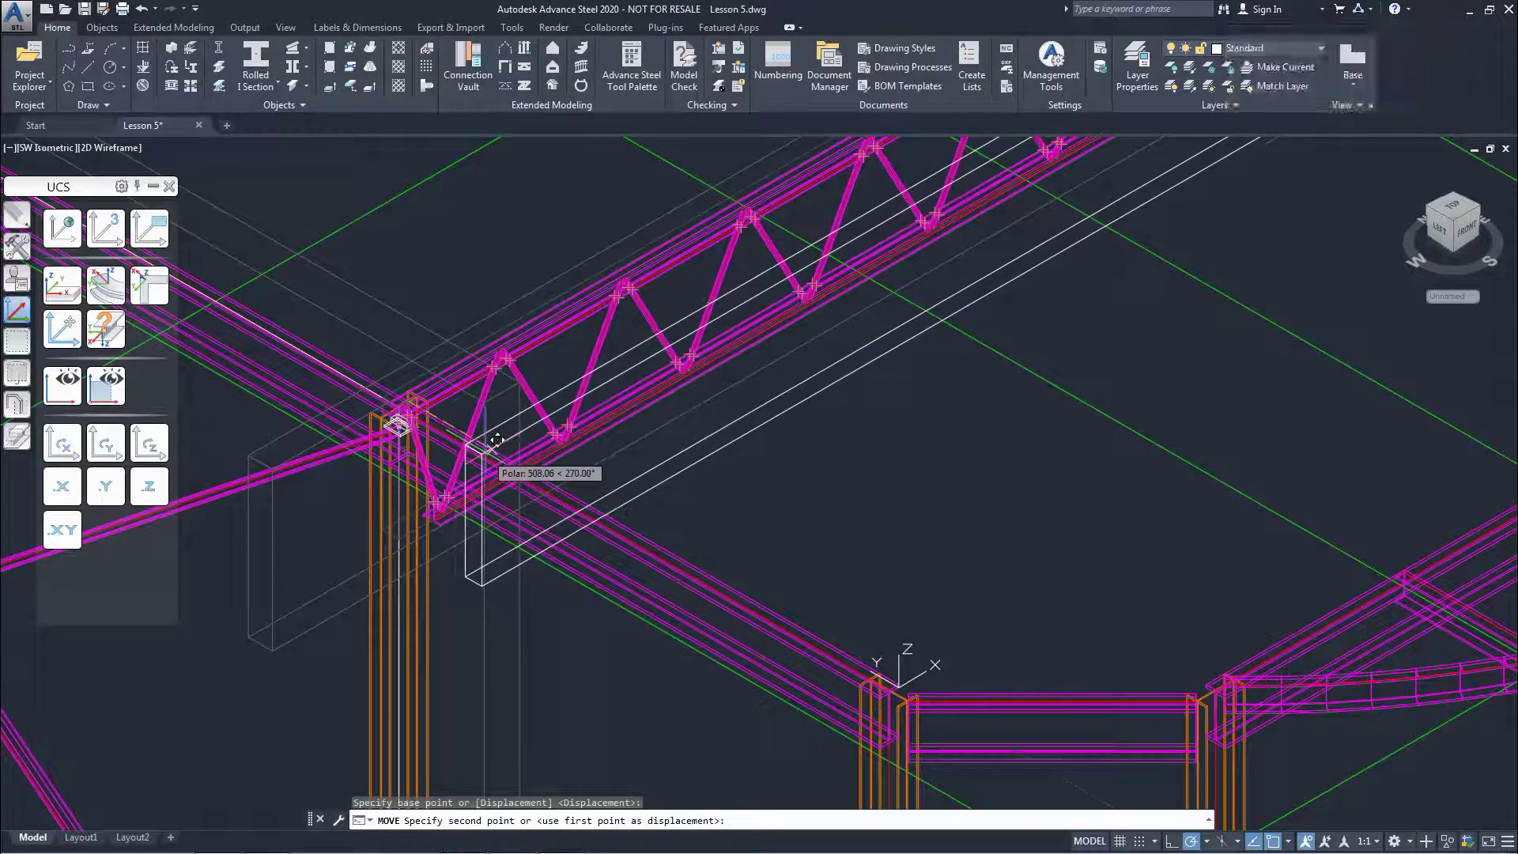
{"action": "type", "text": "800"}
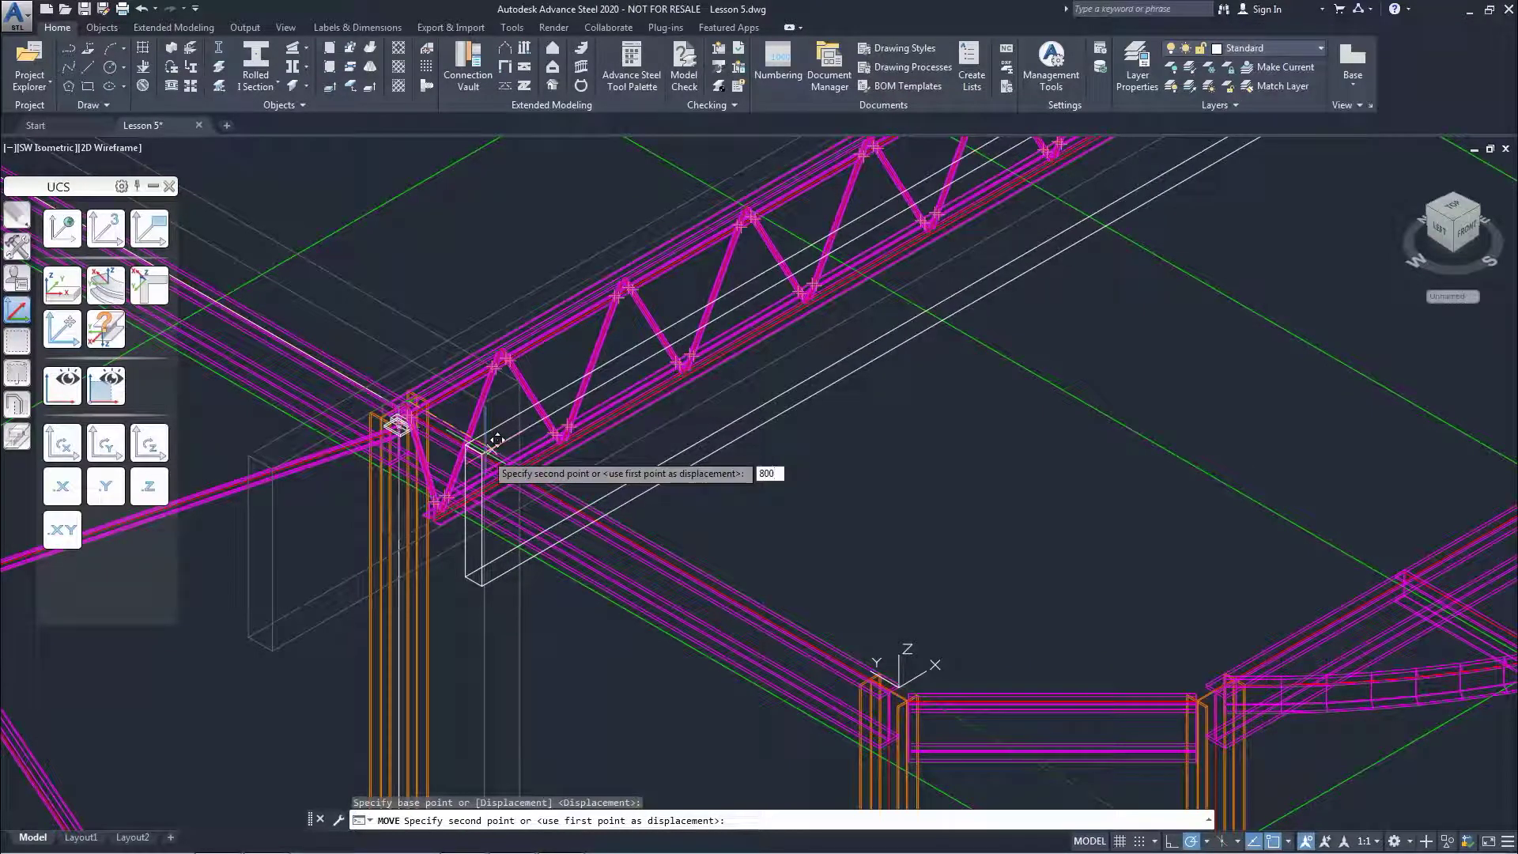
{"action": "key", "text": "Return"}
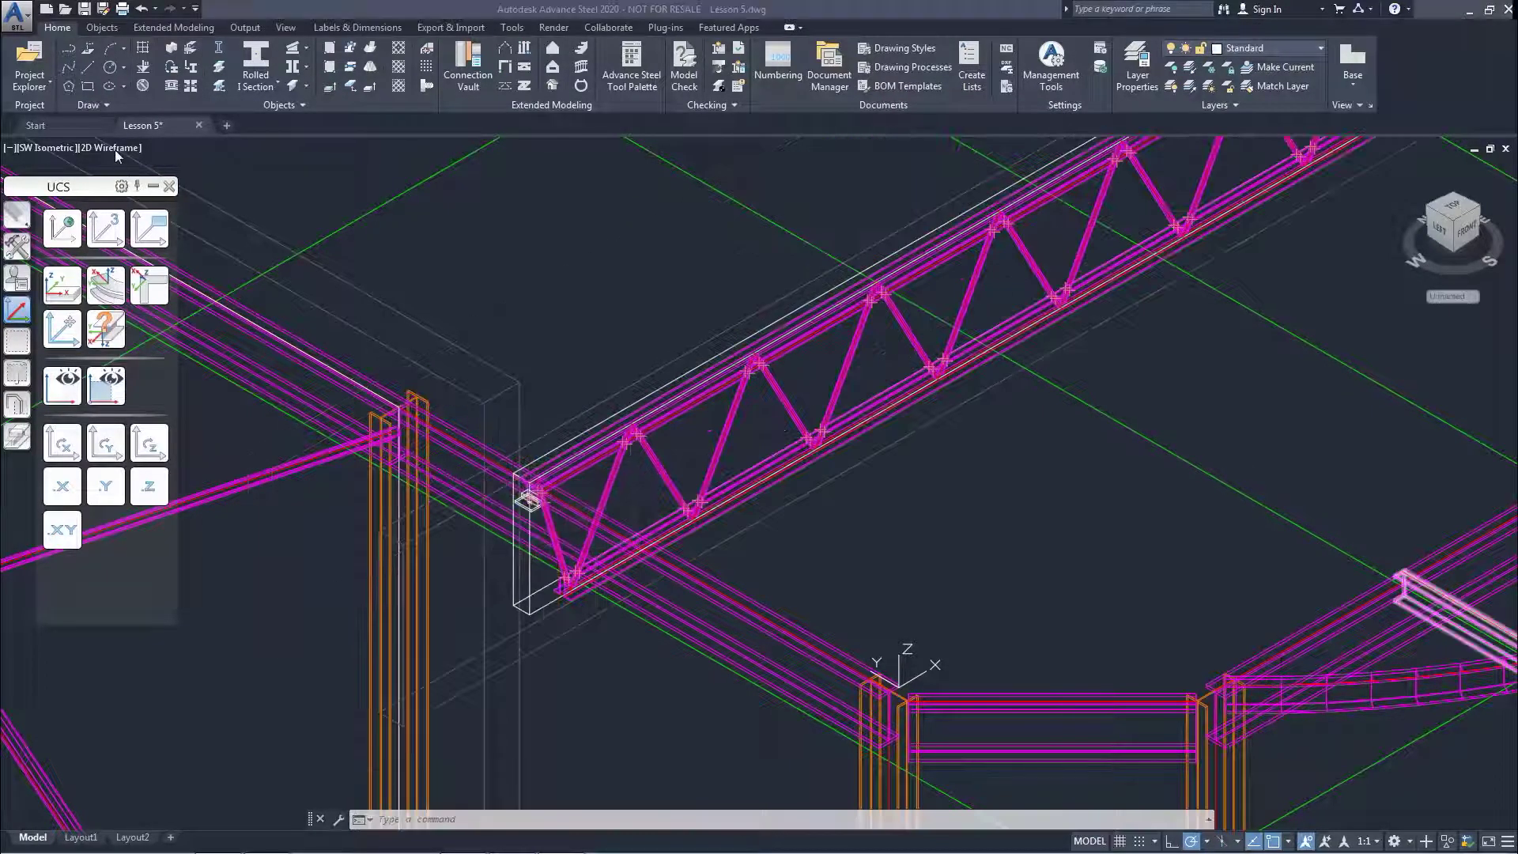
Step: Switch the model's visual style to Realistic
{"action": "left_click", "coordinate": [116, 149]}
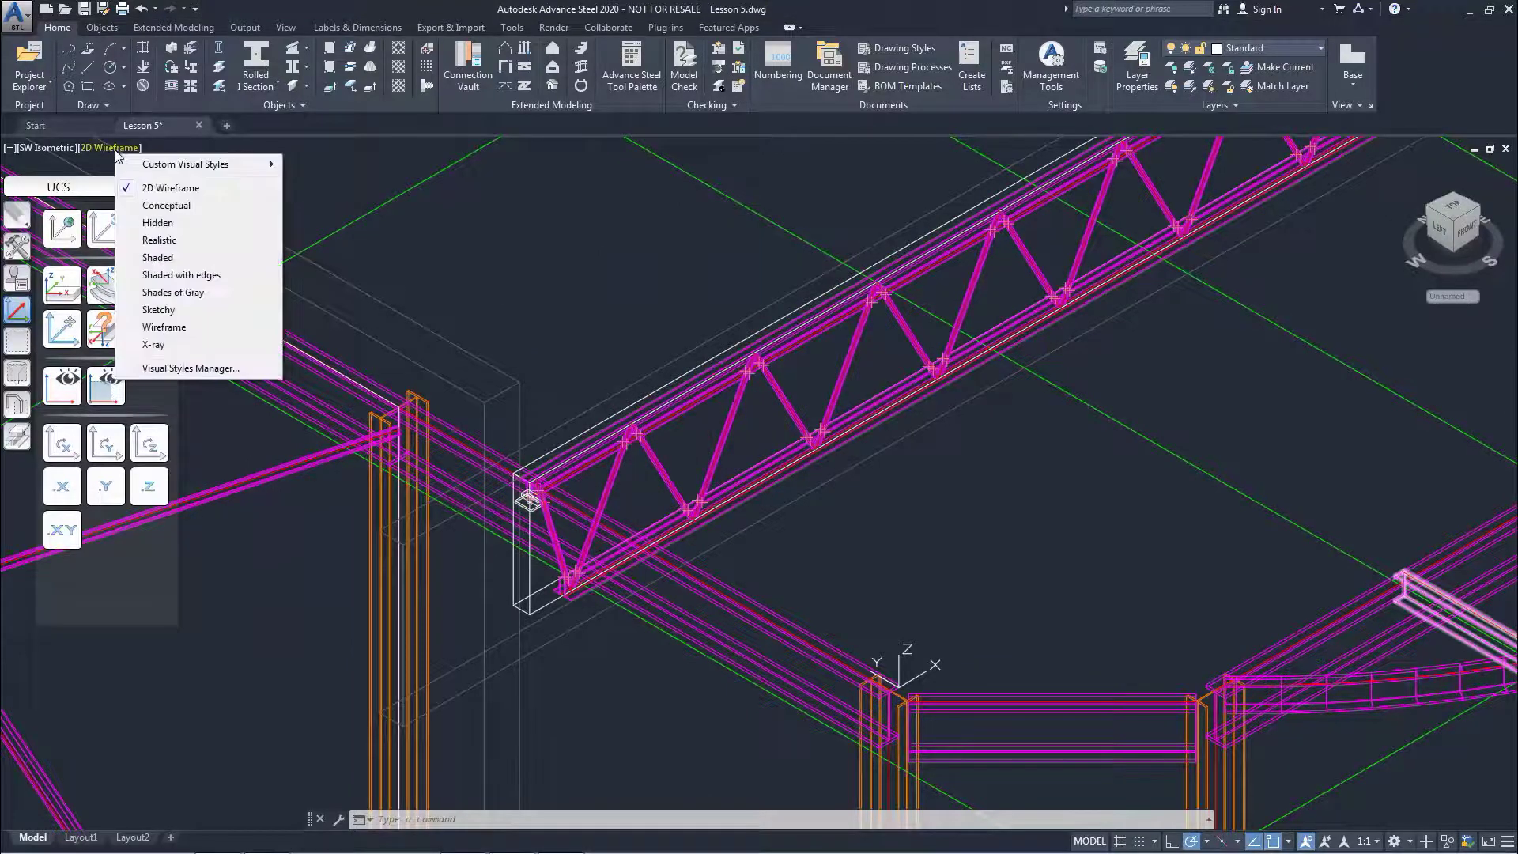
{"action": "left_click", "coordinate": [166, 239]}
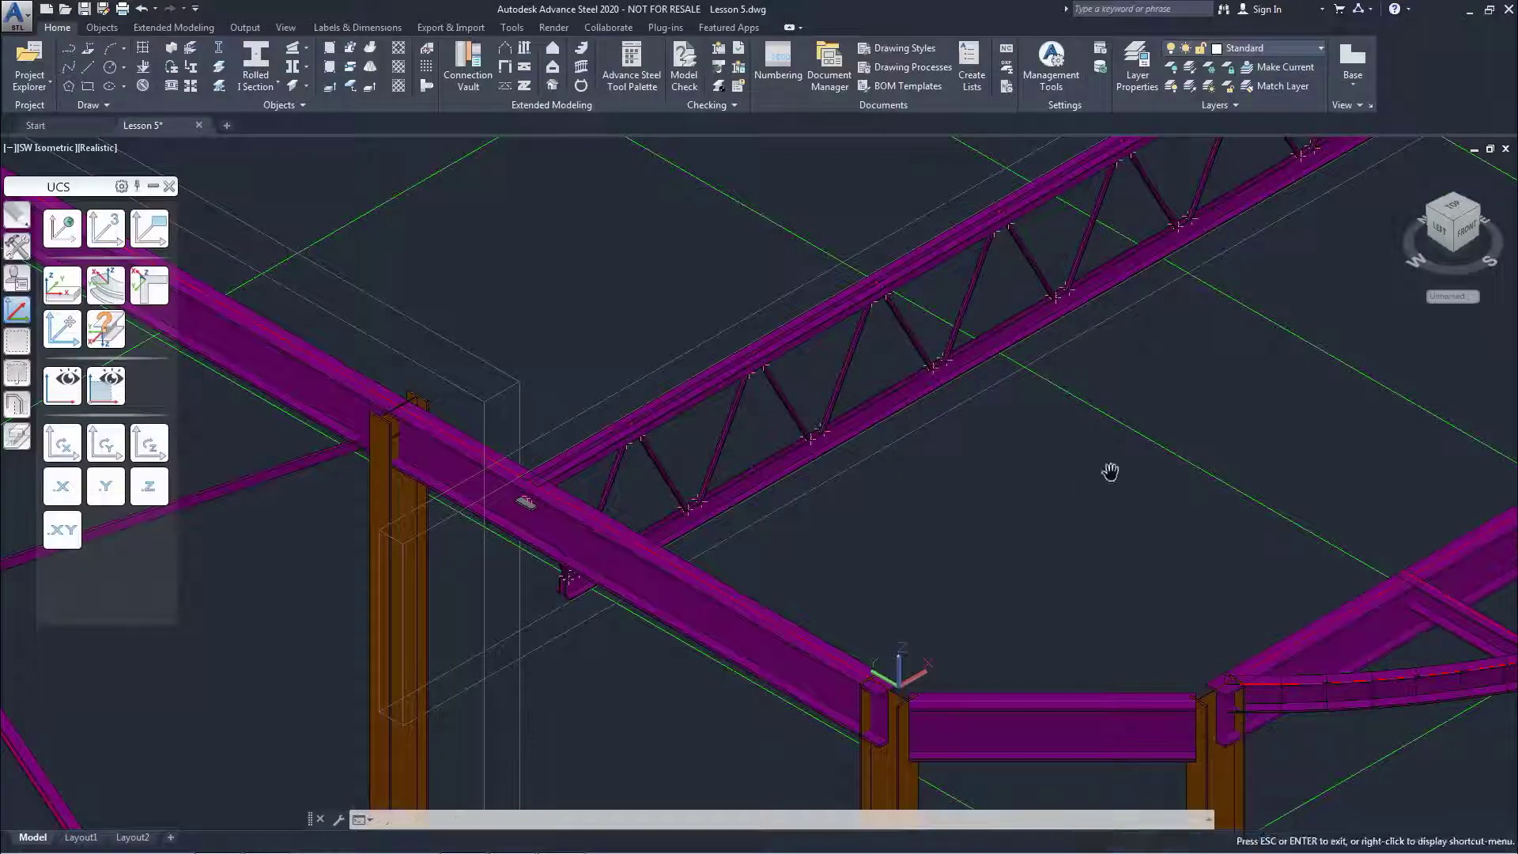
{"action": "scroll", "coordinate": [1106, 469], "scroll_direction": "down", "scroll_amount": 5}
{"action": "middle_click_drag", "start_coordinate": [1070, 471], "coordinate": [988, 446]}
{"action": "middle_click_drag", "start_coordinate": [988, 446], "coordinate": [831, 394]}
{"action": "scroll", "coordinate": [830, 393], "scroll_direction": "down", "scroll_amount": 1}
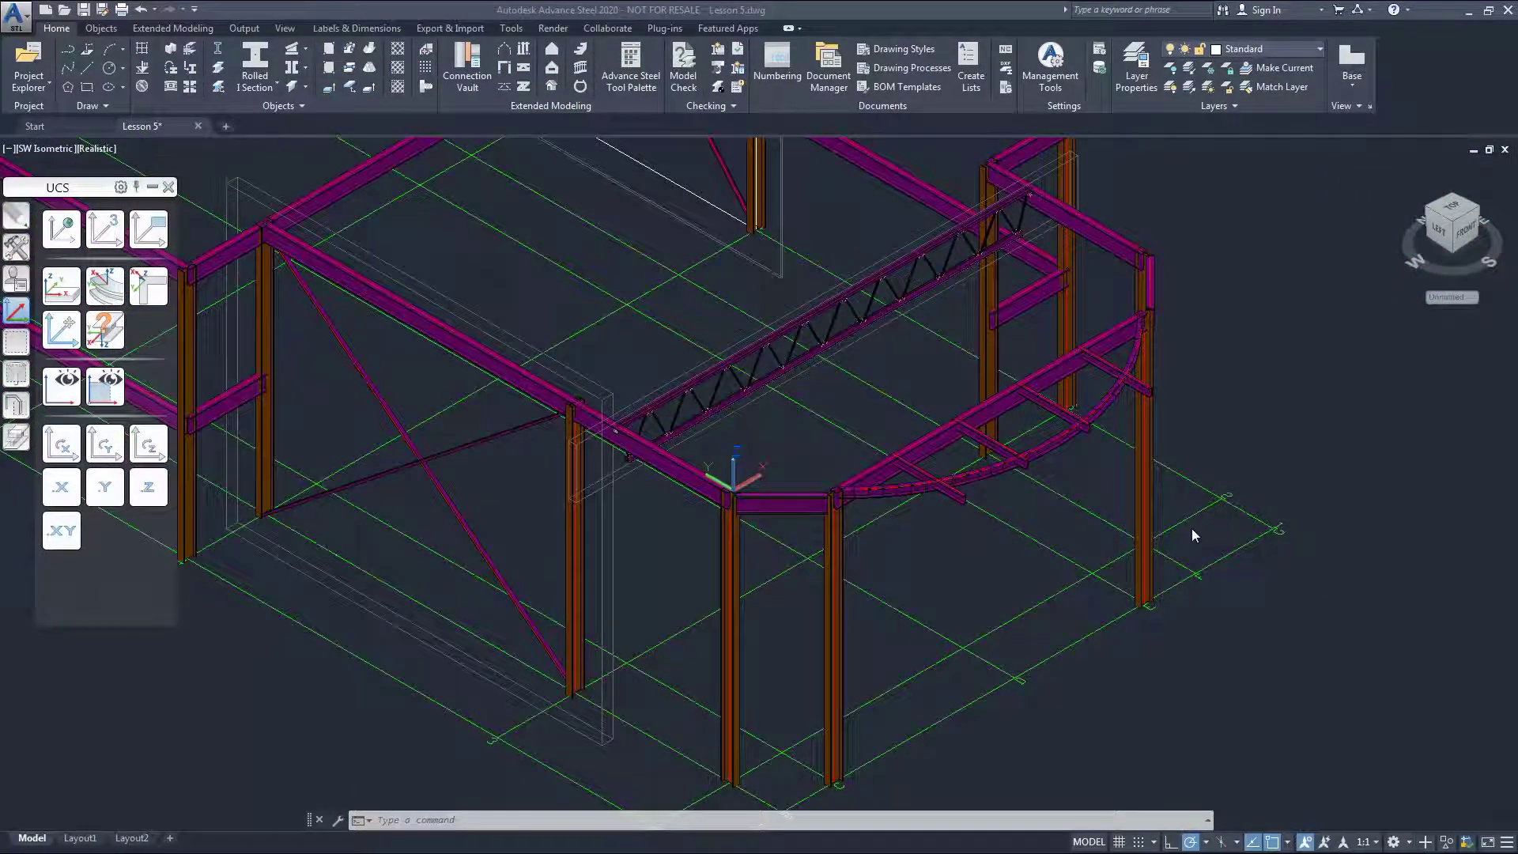
Step: Examine the joist's seat plates where they meet the supporting roof beams at both ends
{"action": "scroll", "coordinate": [685, 464], "scroll_direction": "up", "scroll_amount": 6}
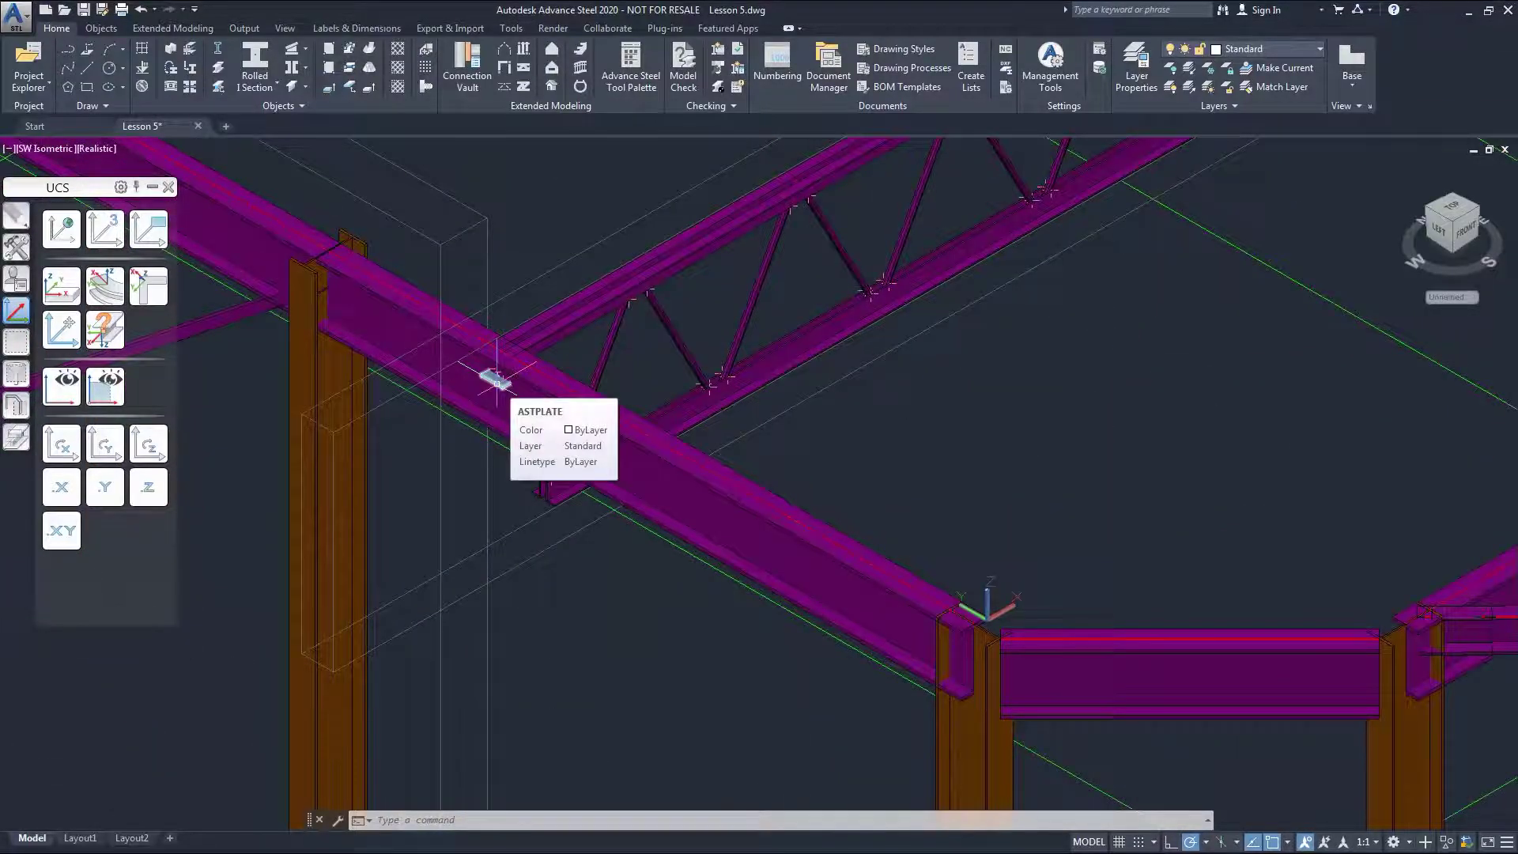
{"action": "scroll", "coordinate": [497, 382], "scroll_direction": "down", "scroll_amount": 6}
{"action": "scroll", "coordinate": [899, 465], "scroll_direction": "up", "scroll_amount": 5}
{"action": "scroll", "coordinate": [1138, 306], "scroll_direction": "up", "scroll_amount": 5}
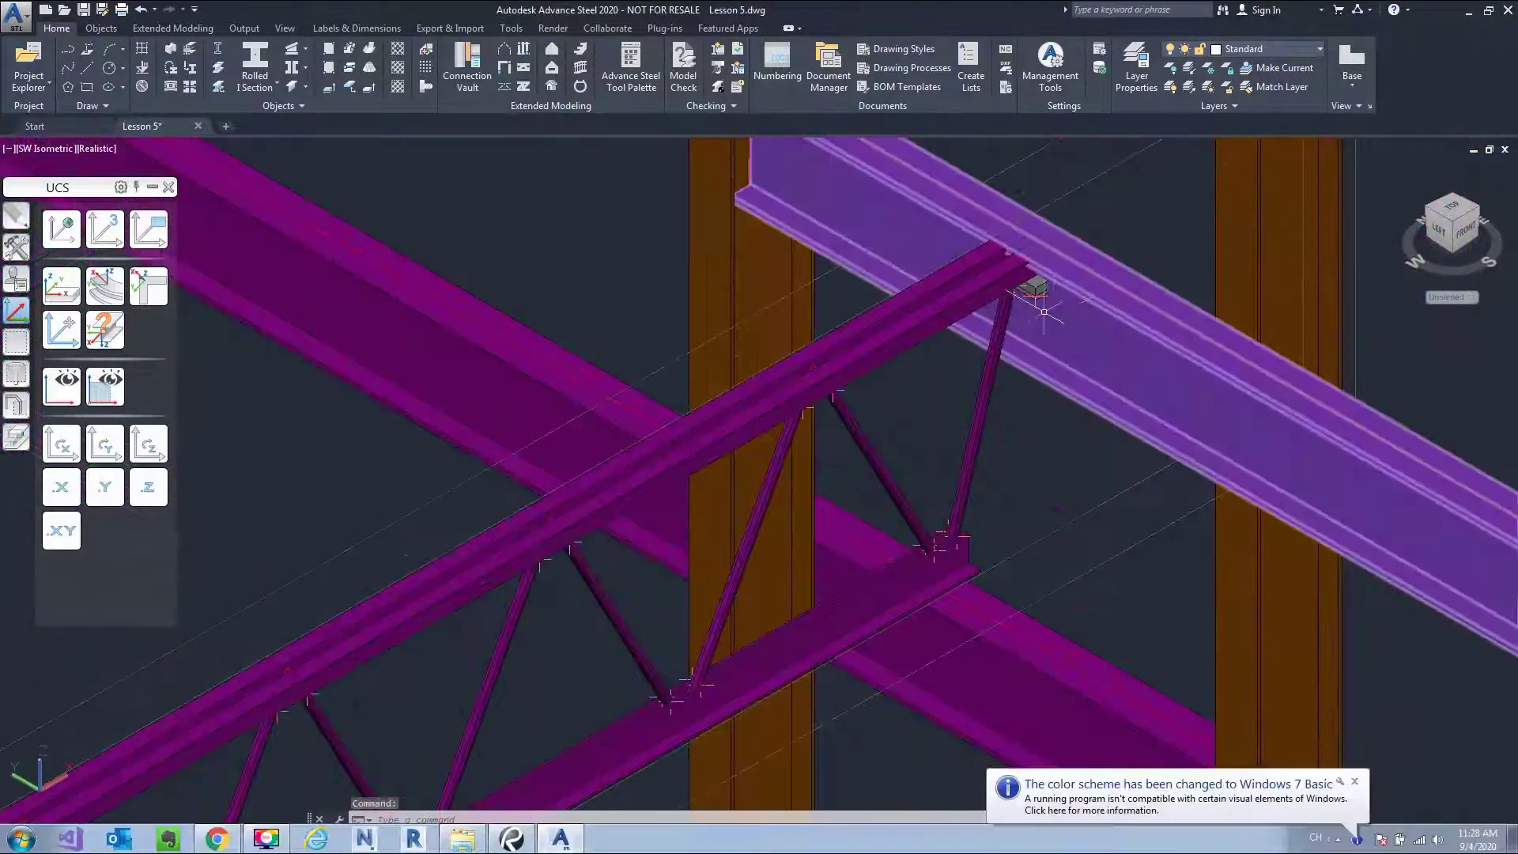
{"action": "scroll", "coordinate": [1019, 507], "scroll_direction": "down", "scroll_amount": 6}
{"action": "scroll", "coordinate": [1019, 525], "scroll_direction": "down", "scroll_amount": 5}
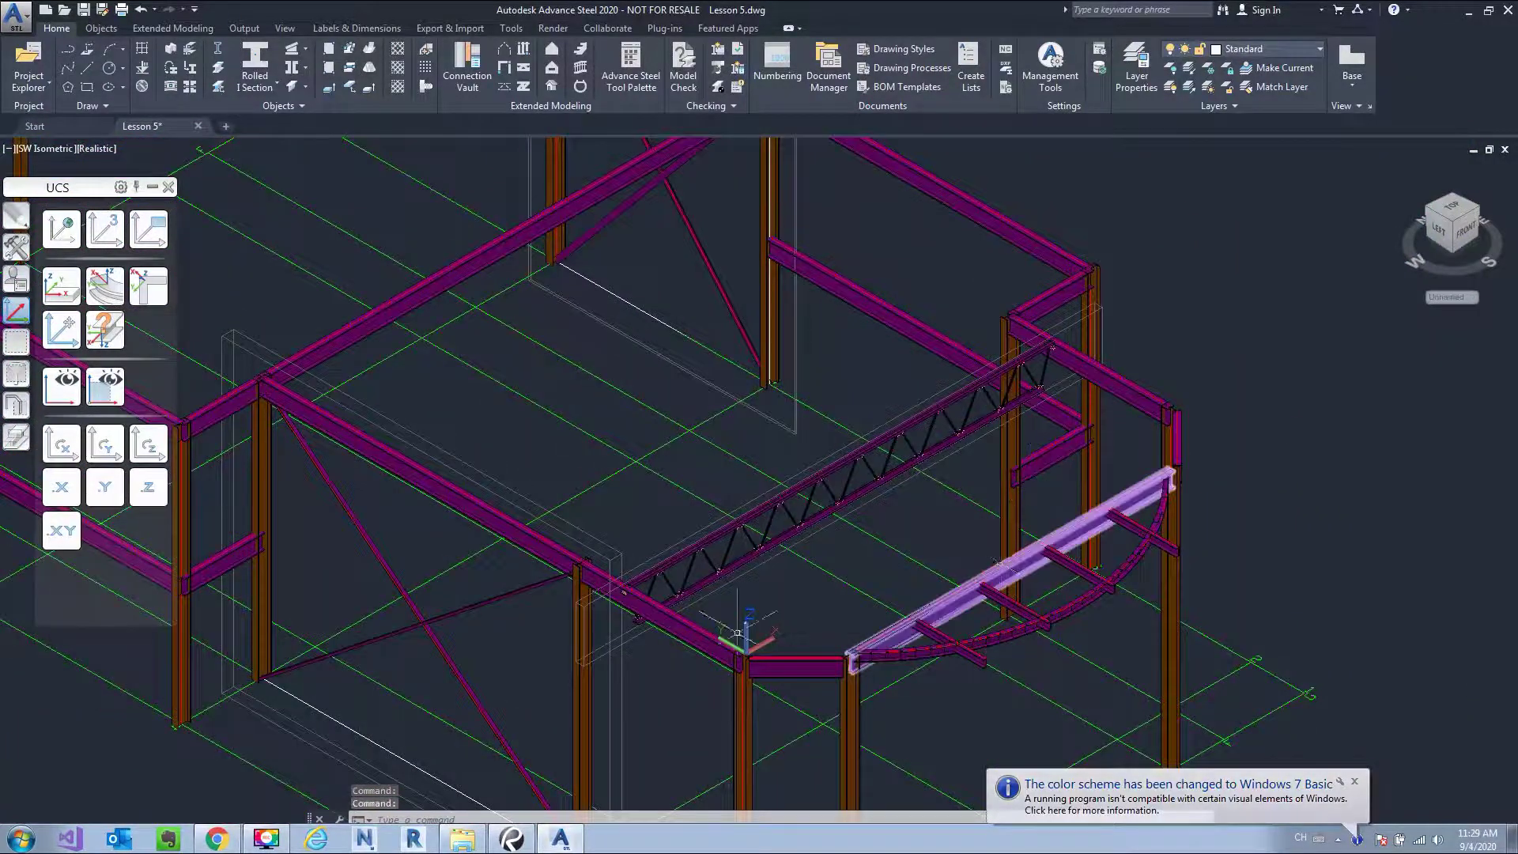
Step: Set the positioning of the two roof beams supporting the joist to the top-centre reference with a Z offset of -110
{"action": "left_click", "coordinate": [676, 629]}
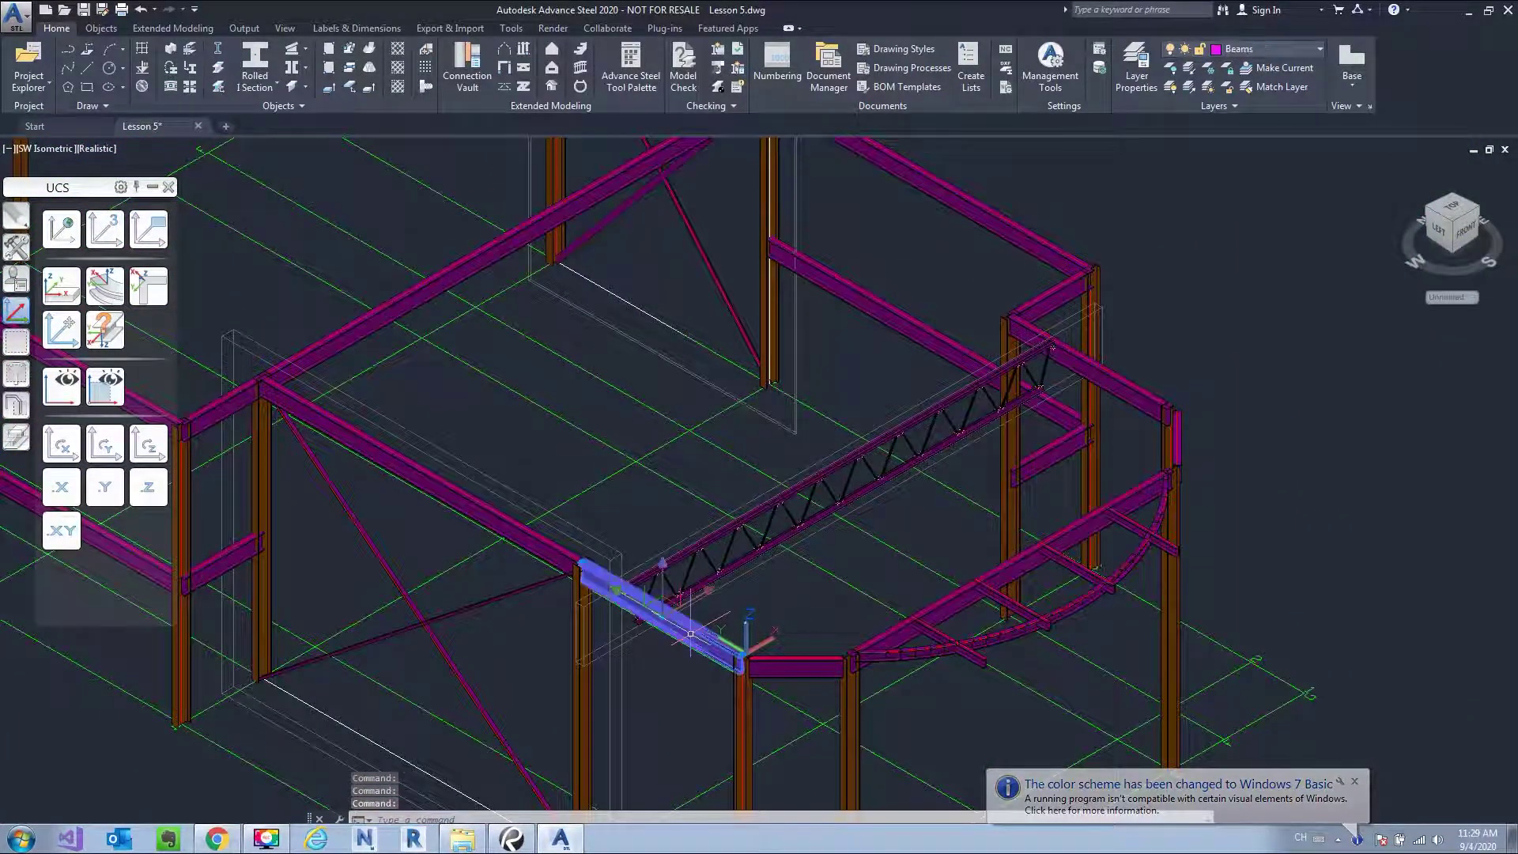
{"action": "left_click", "coordinate": [1137, 391]}
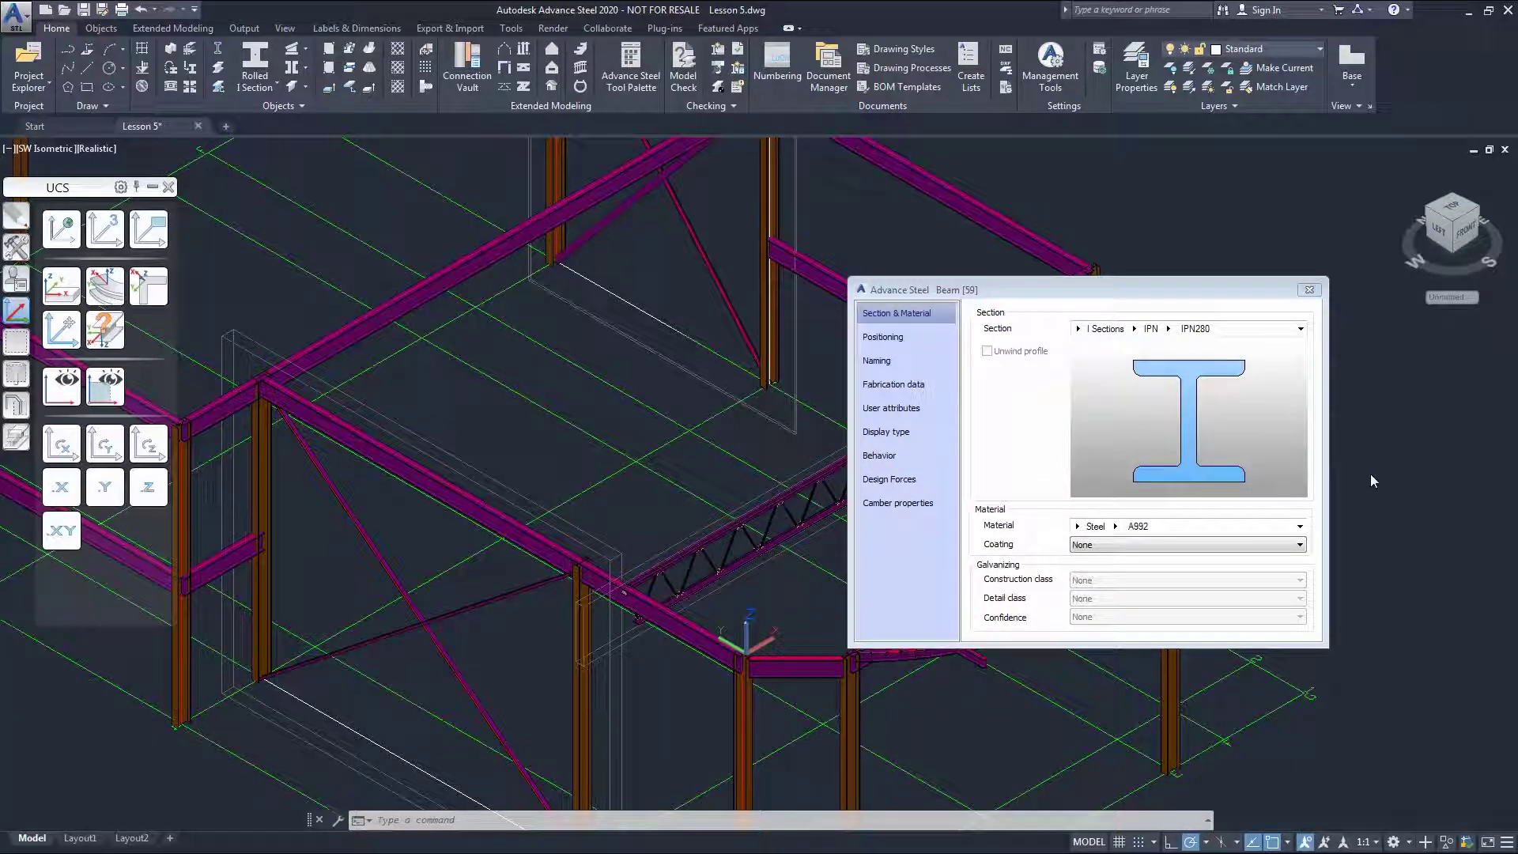
{"action": "left_click", "coordinate": [918, 338]}
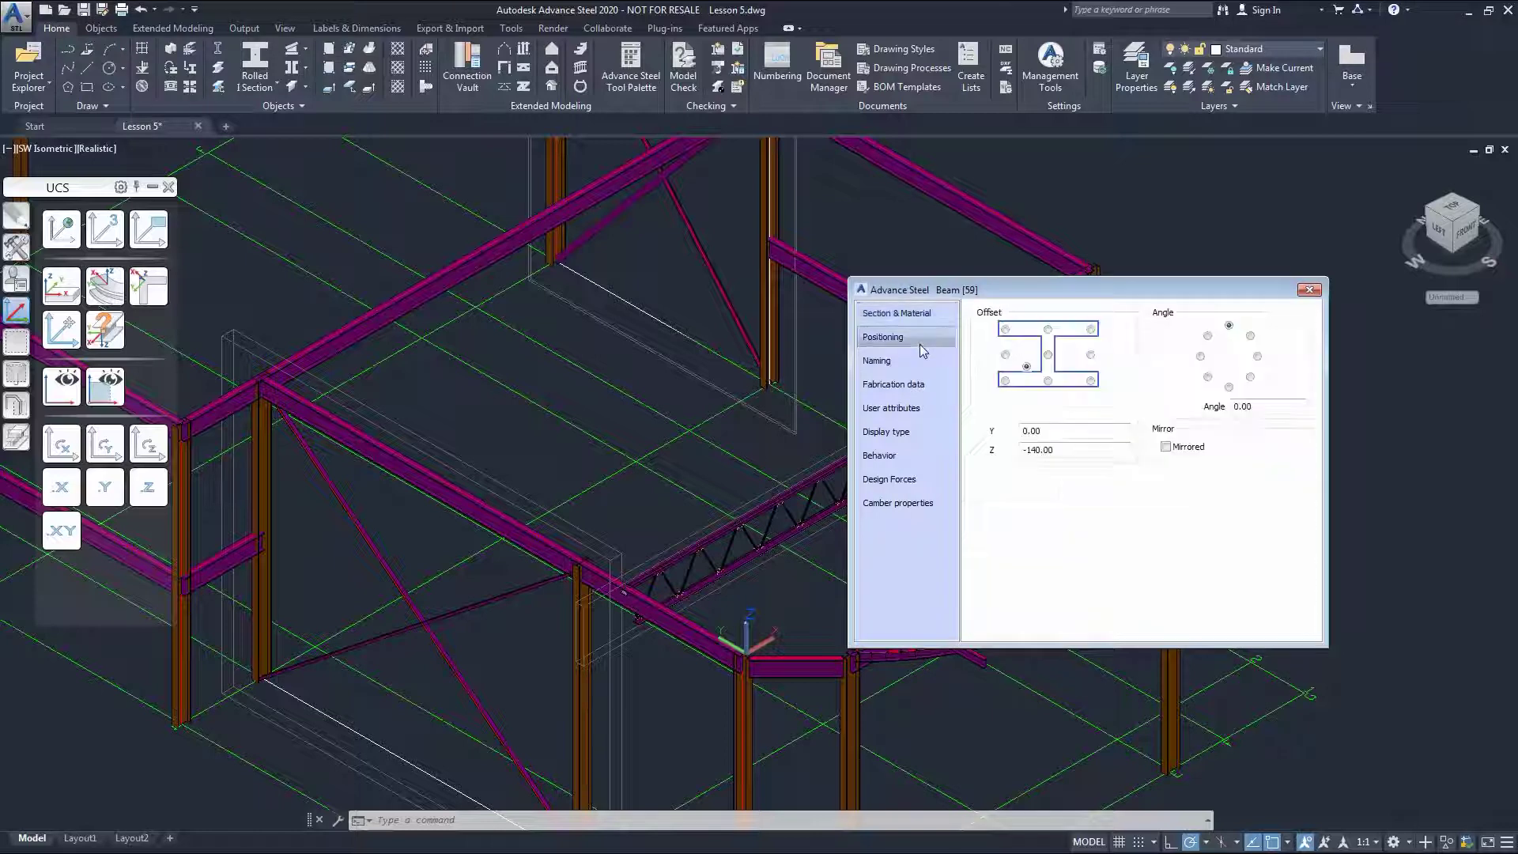
{"action": "left_click", "coordinate": [1048, 330]}
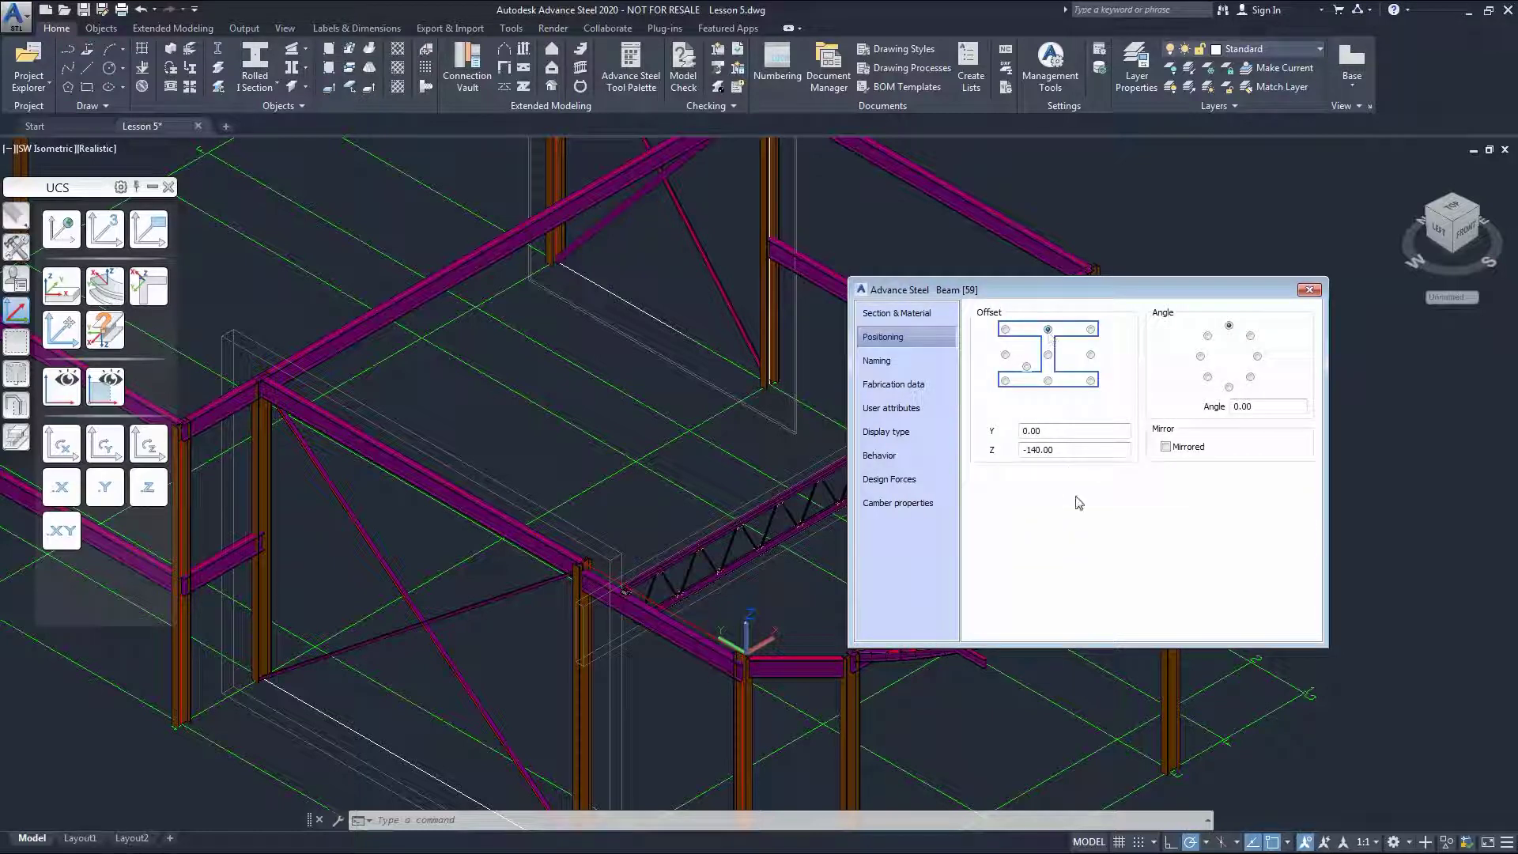
{"action": "left_click", "coordinate": [1058, 451]}
{"action": "key", "text": "BackSpace"}
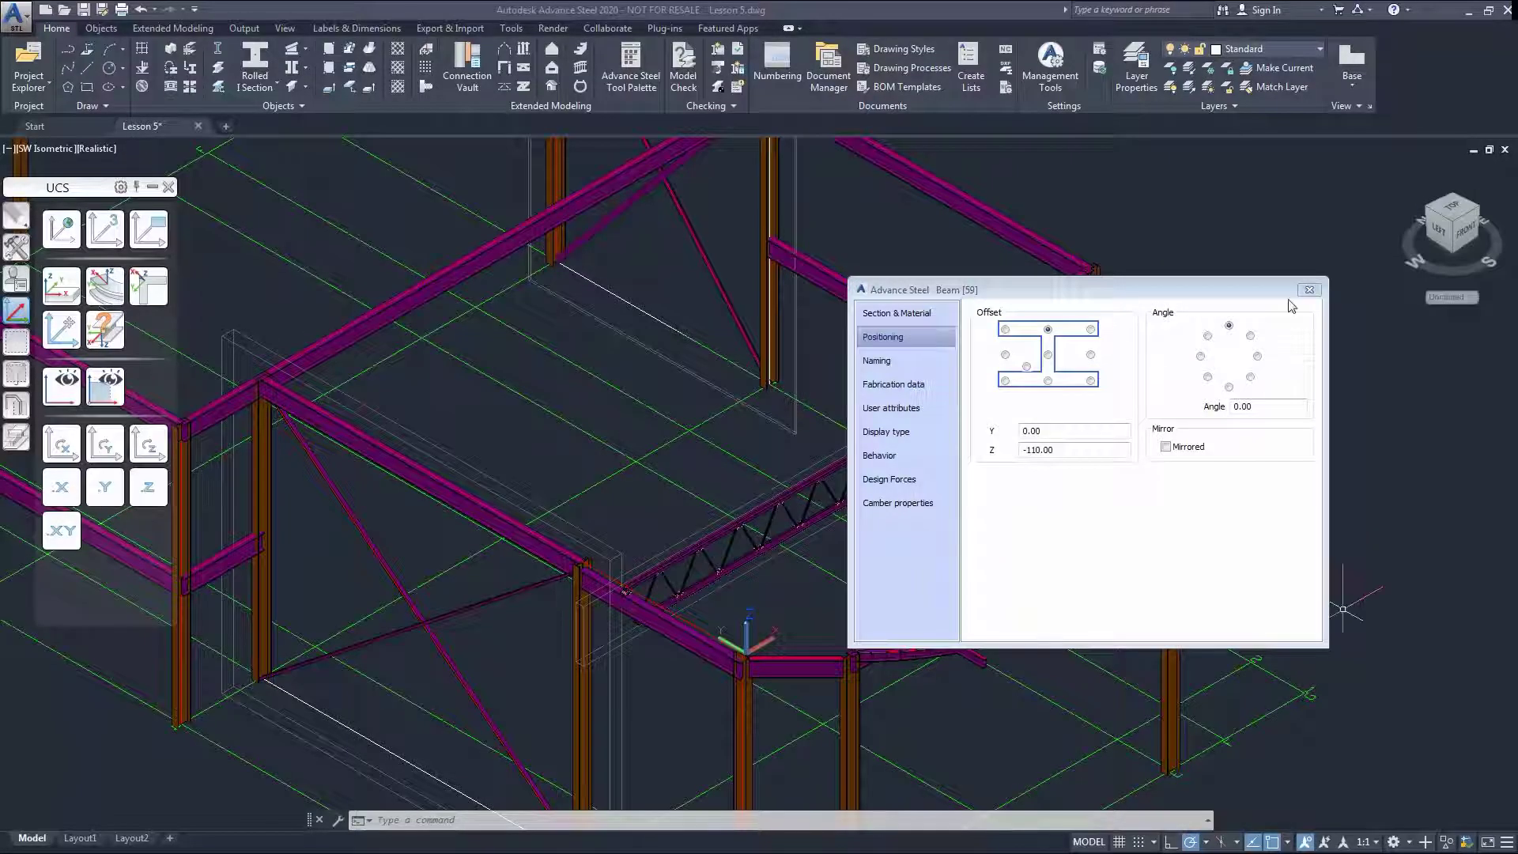
Step: Examine how the supporting beams meet the joist seats at both ends and bring the whole frame into view
{"action": "left_click_drag", "start_coordinate": [1247, 292], "coordinate": [1380, 295]}
{"action": "scroll", "coordinate": [649, 607], "scroll_direction": "up", "scroll_amount": 6}
{"action": "middle_click_drag", "start_coordinate": [648, 607], "coordinate": [658, 517]}
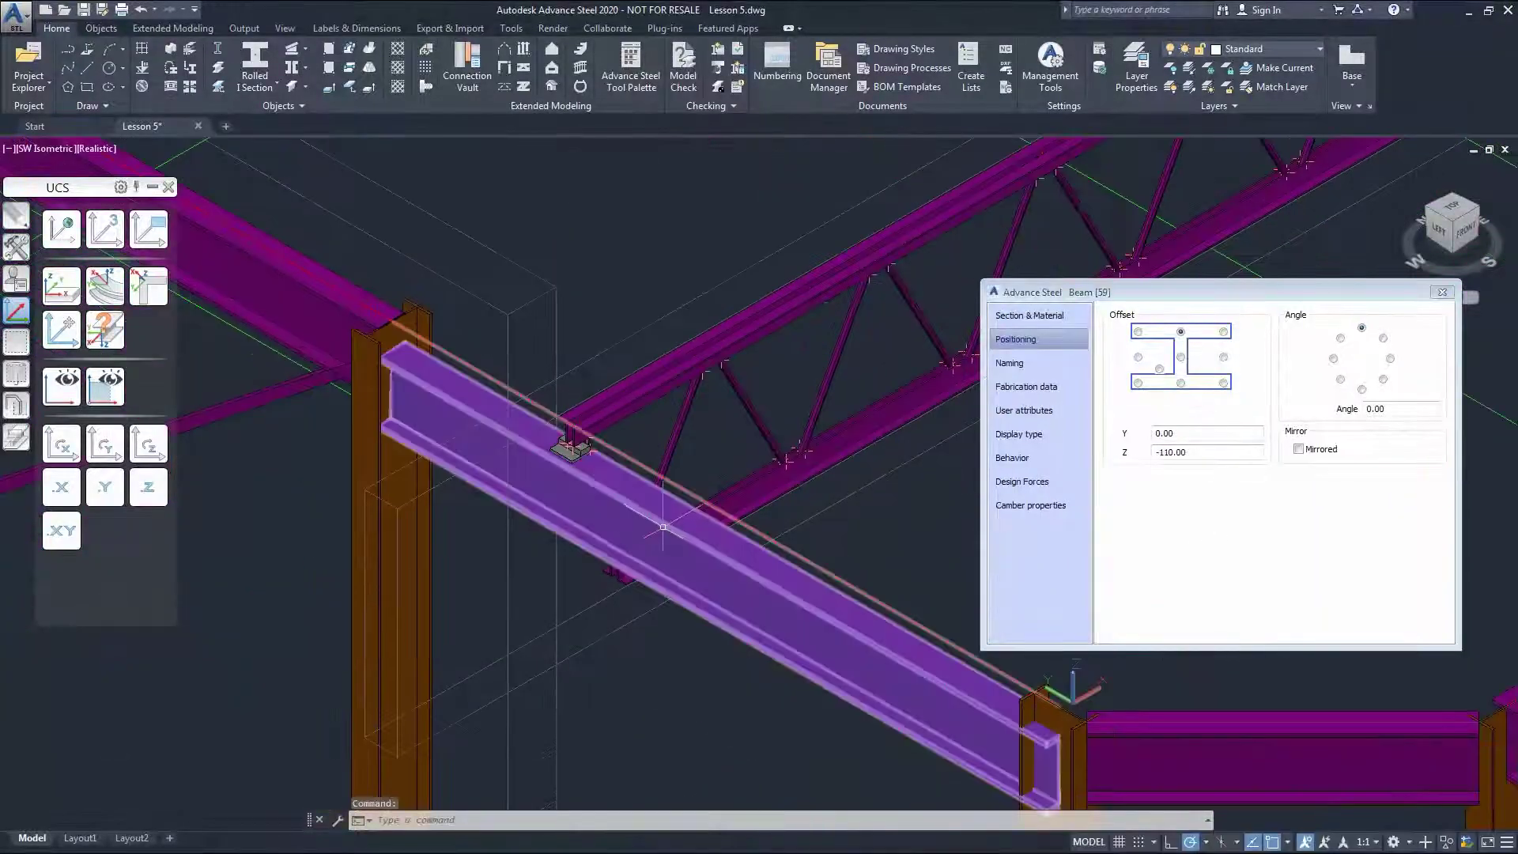
{"action": "middle_click_drag", "start_coordinate": [909, 383], "coordinate": [626, 560]}
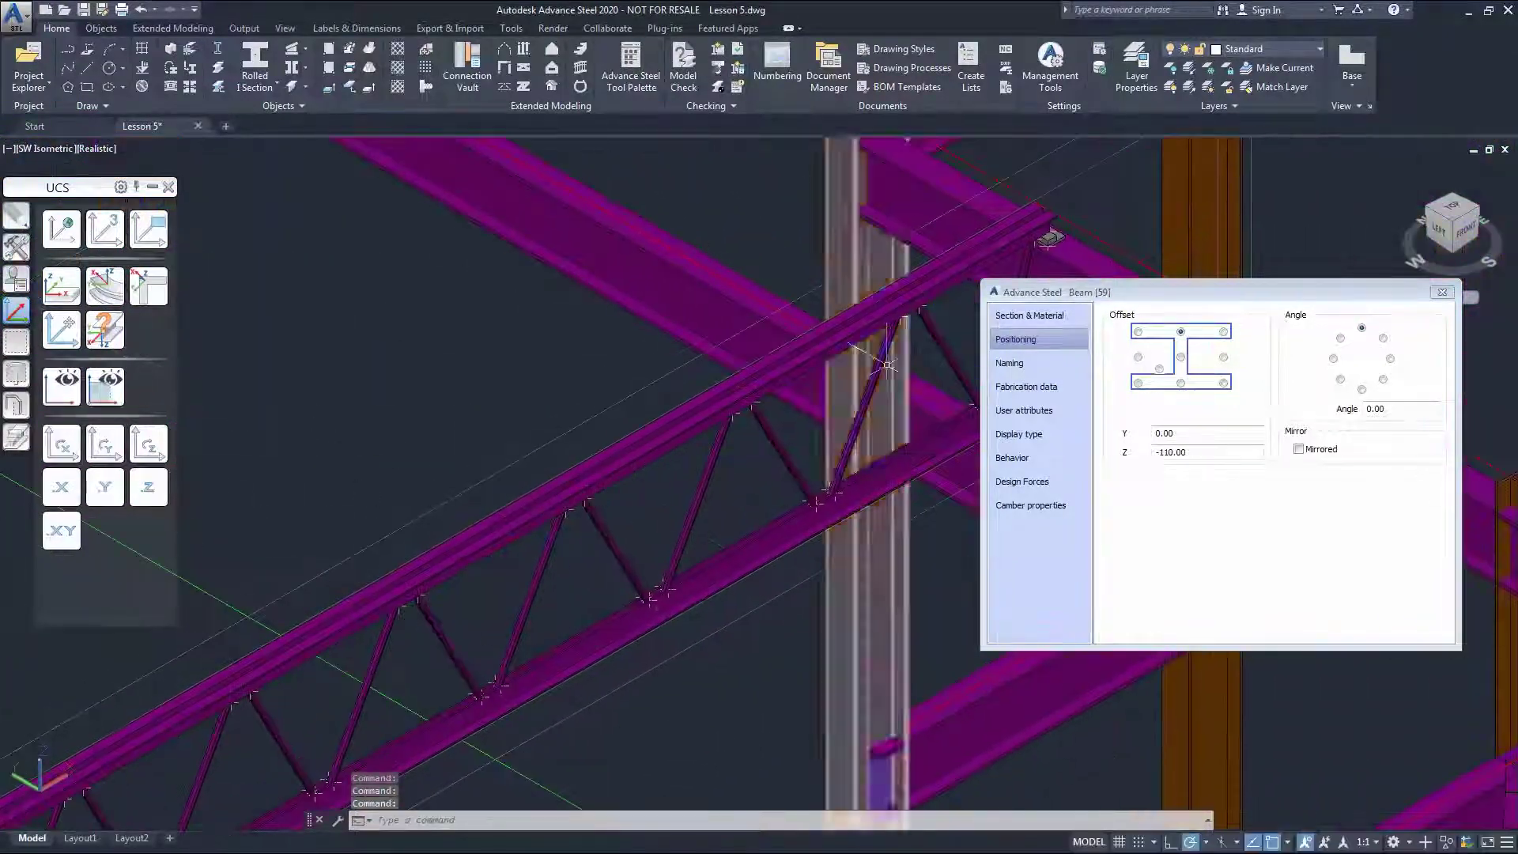
{"action": "scroll", "coordinate": [1079, 265], "scroll_direction": "up", "scroll_amount": 4}
{"action": "left_click", "coordinate": [1442, 294]}
{"action": "double_click", "coordinate": [1162, 585]}
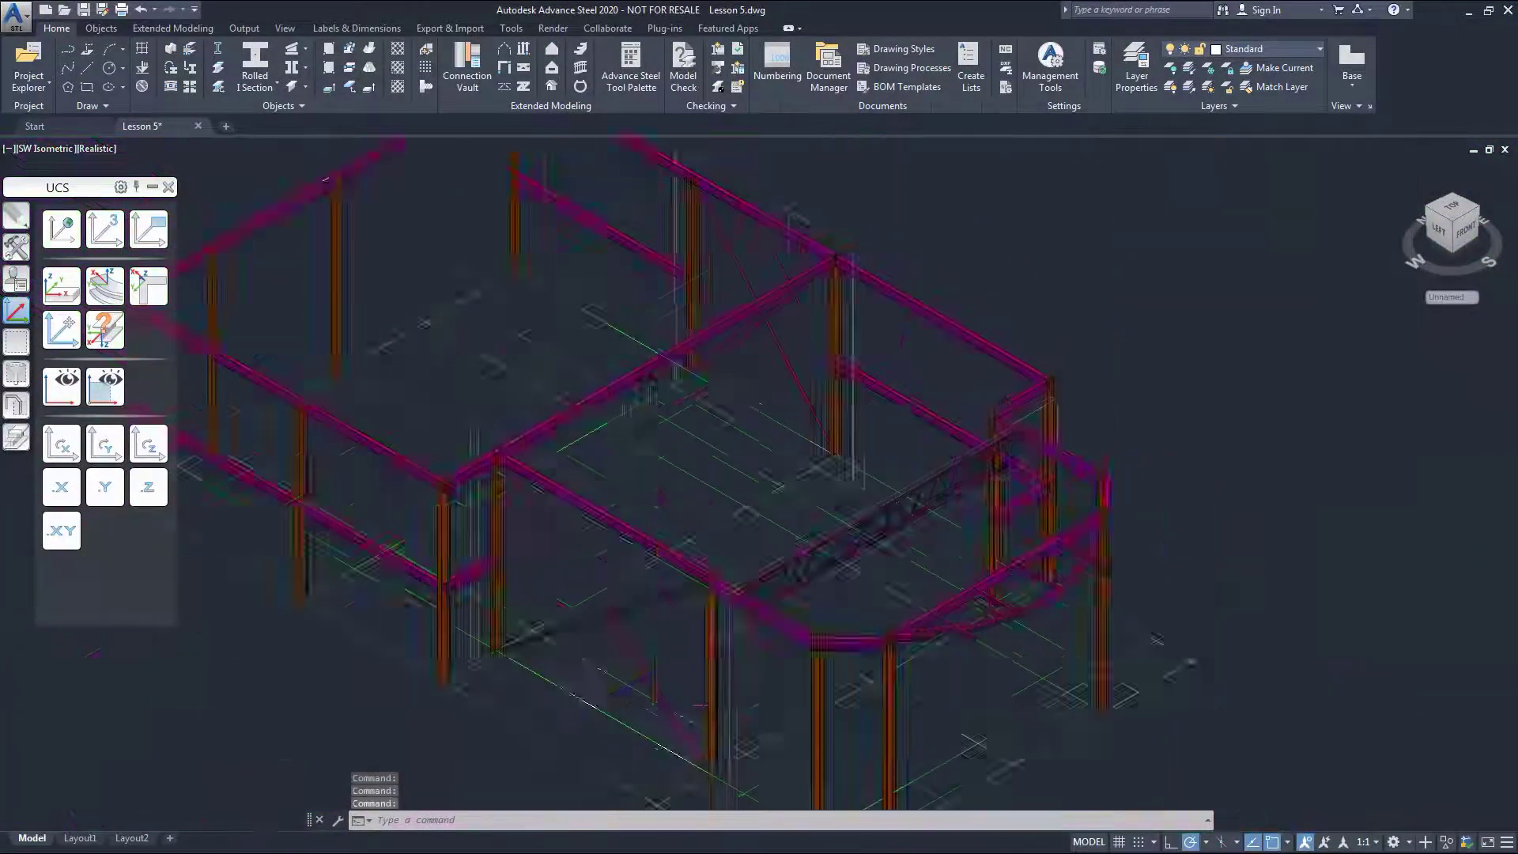
{"action": "left_click", "coordinate": [1356, 584]}
{"action": "key", "text": "Escape"}
{"action": "key", "text": "Escape"}
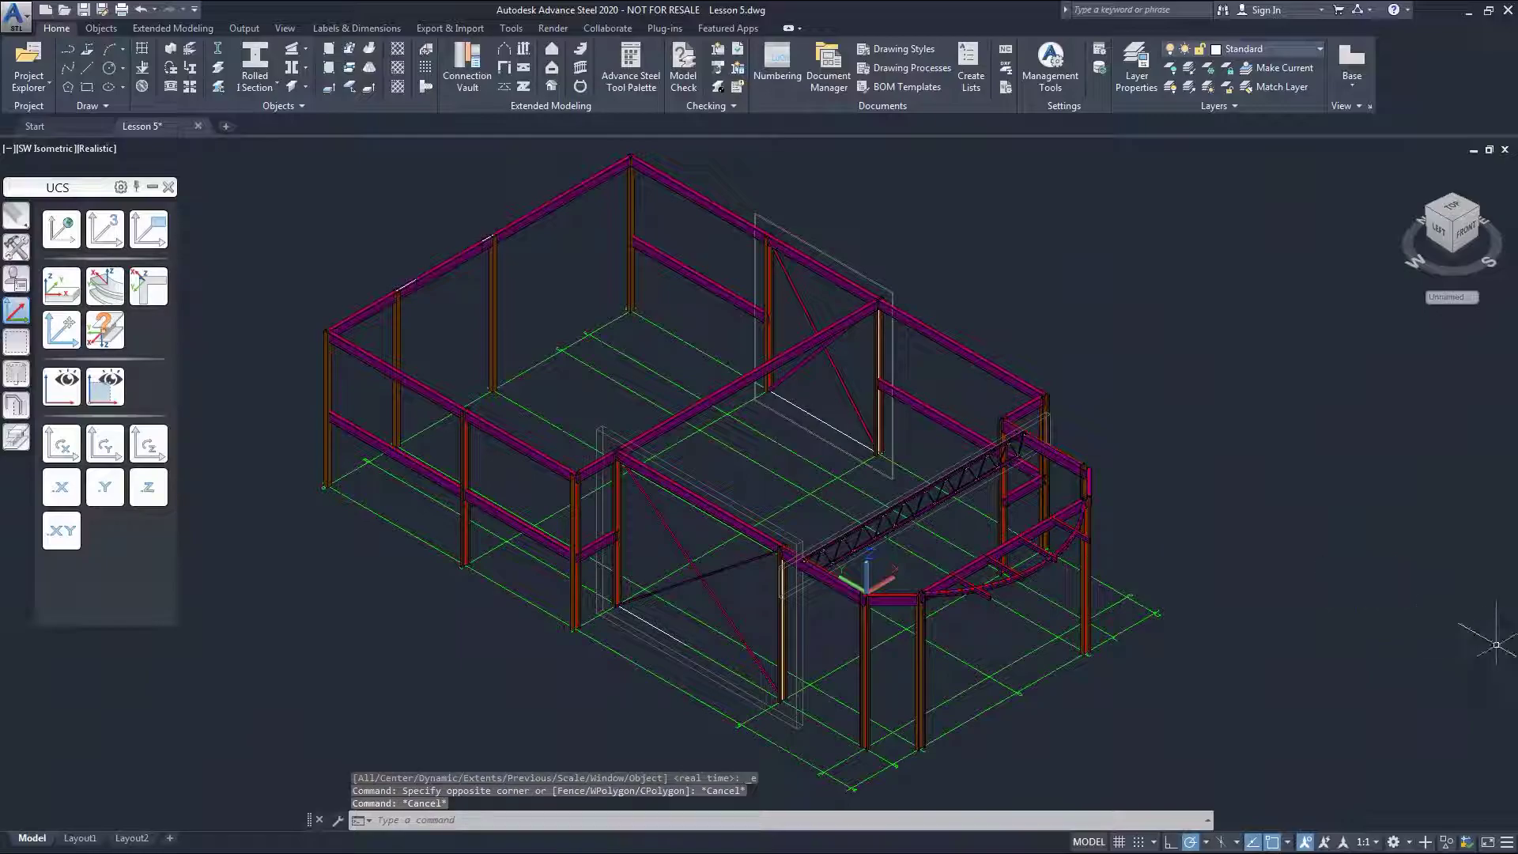